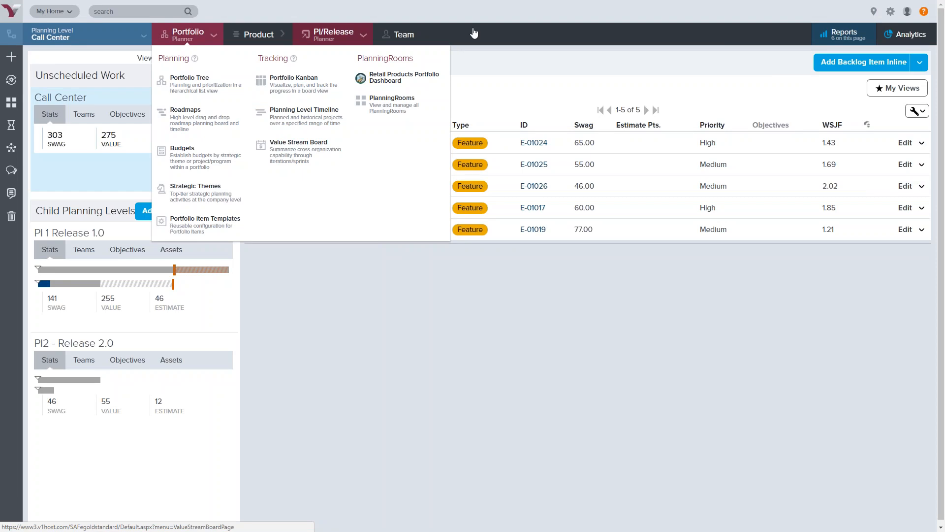
# Browse the planner menus and the PI/Release Scheduling page layout
pyautogui.moveTo(891, 11)
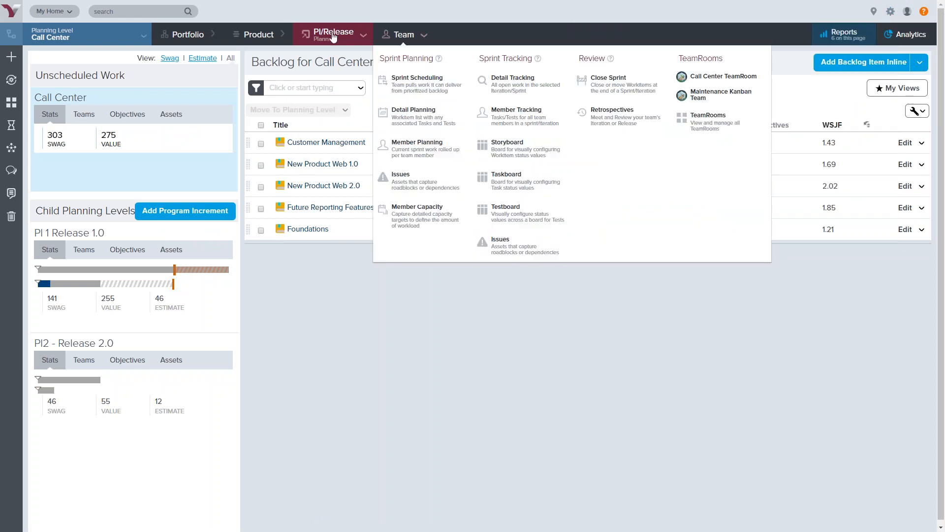
pyautogui.moveTo(349, 36)
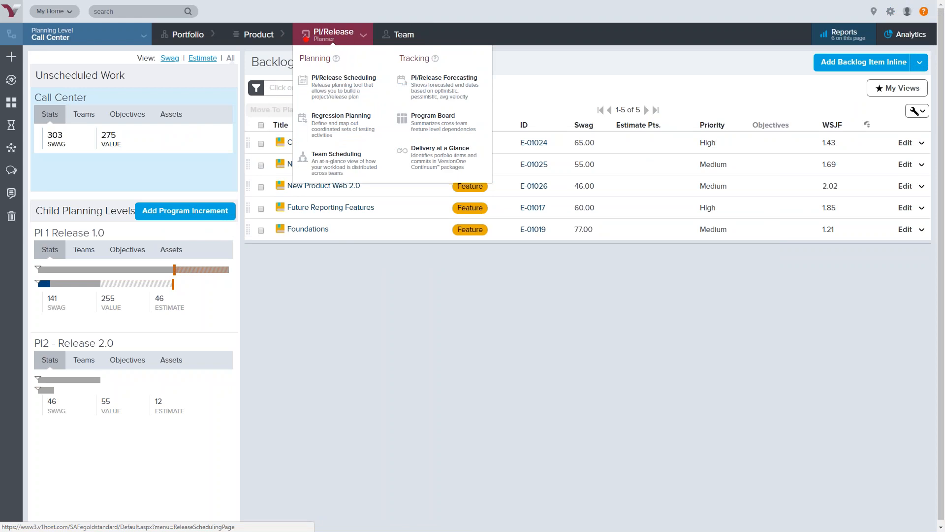
pyautogui.moveTo(45, 9)
pyautogui.mouseDown()
pyautogui.moveTo(30, 9)
pyautogui.moveTo(14, 42)
pyautogui.moveTo(142, 53)
pyautogui.moveTo(162, 35)
pyautogui.moveTo(111, 5)
pyautogui.moveTo(40, 10)
pyautogui.mouseUp()
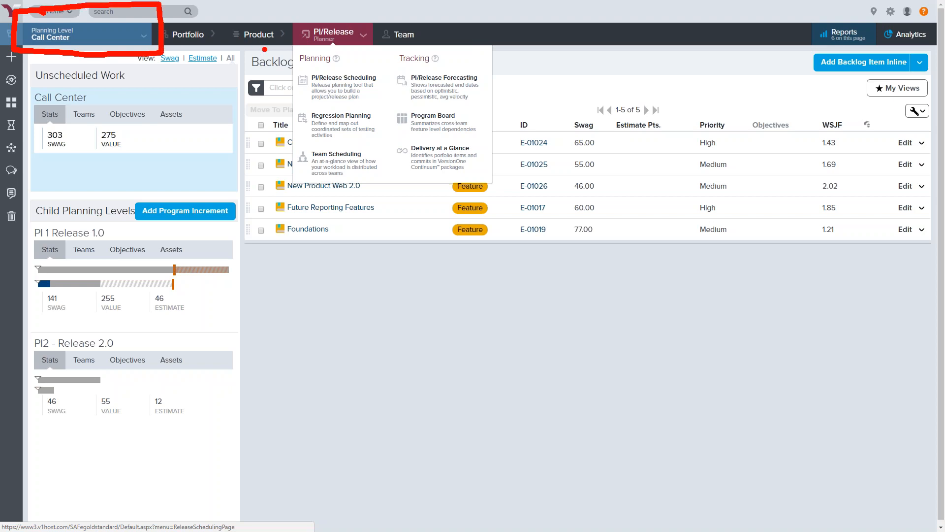
pyautogui.moveTo(188, 11)
pyautogui.mouseDown()
pyautogui.moveTo(460, 5)
pyautogui.moveTo(541, 49)
pyautogui.moveTo(421, 214)
pyautogui.moveTo(266, 224)
pyautogui.moveTo(269, 59)
pyautogui.moveTo(186, 62)
pyautogui.mouseUp()
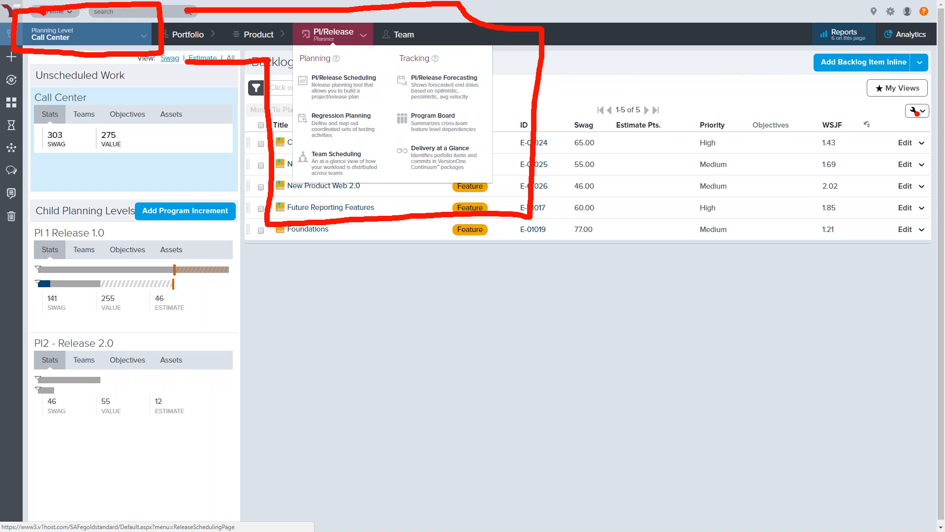
pyautogui.moveTo(937, 69)
pyautogui.mouseDown()
pyautogui.moveTo(910, 64)
pyautogui.moveTo(857, 85)
pyautogui.moveTo(933, 116)
pyautogui.moveTo(929, 67)
pyautogui.mouseUp()
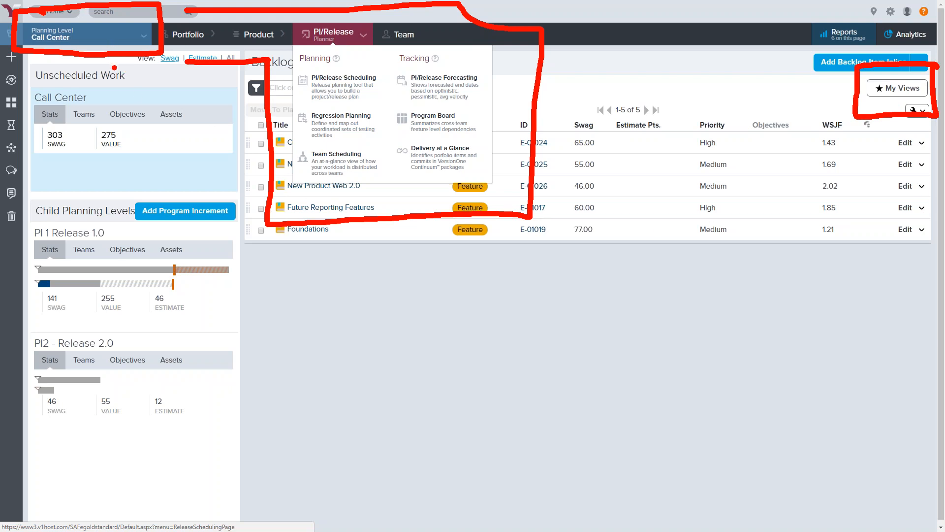
pyautogui.press('Escape')
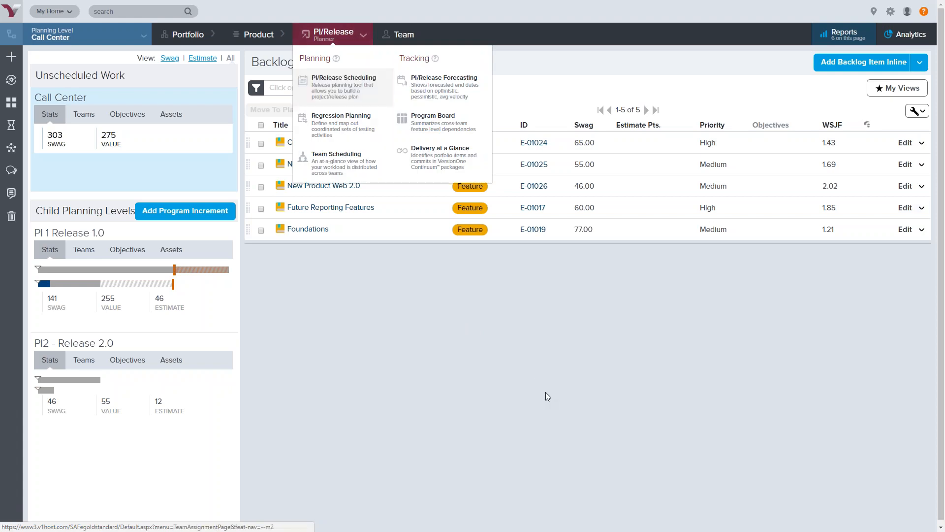
# Select all Call Center backlog features and preview the Rank by WSJF dialog, cancelling without ranking
pyautogui.click(261, 125)
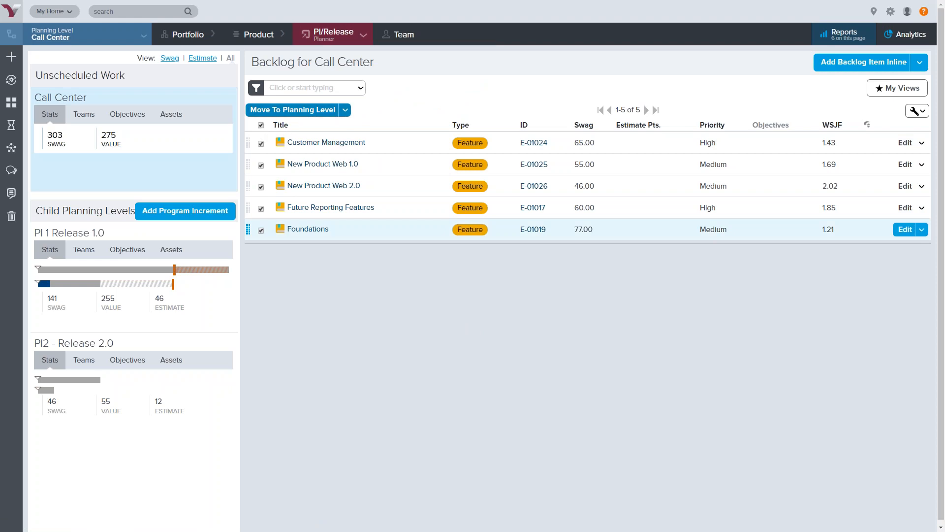
pyautogui.click(345, 110)
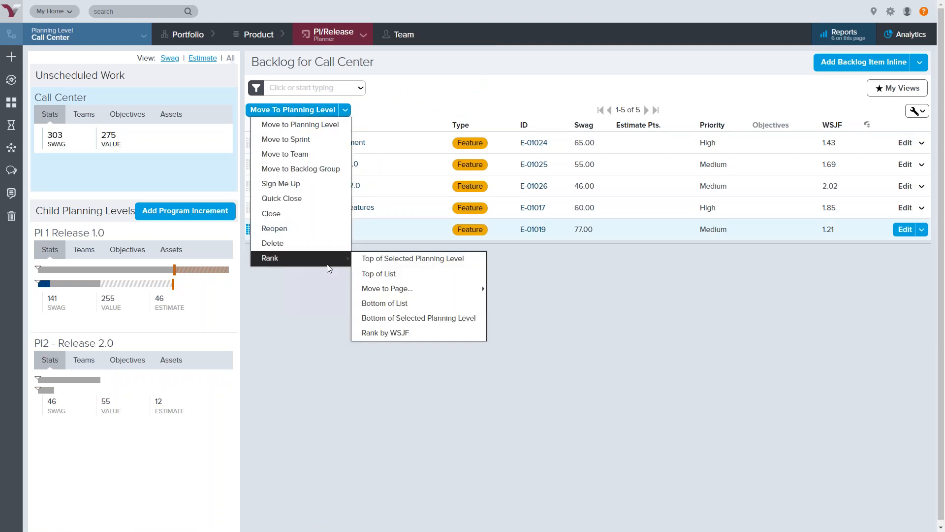
pyautogui.moveTo(325, 258)
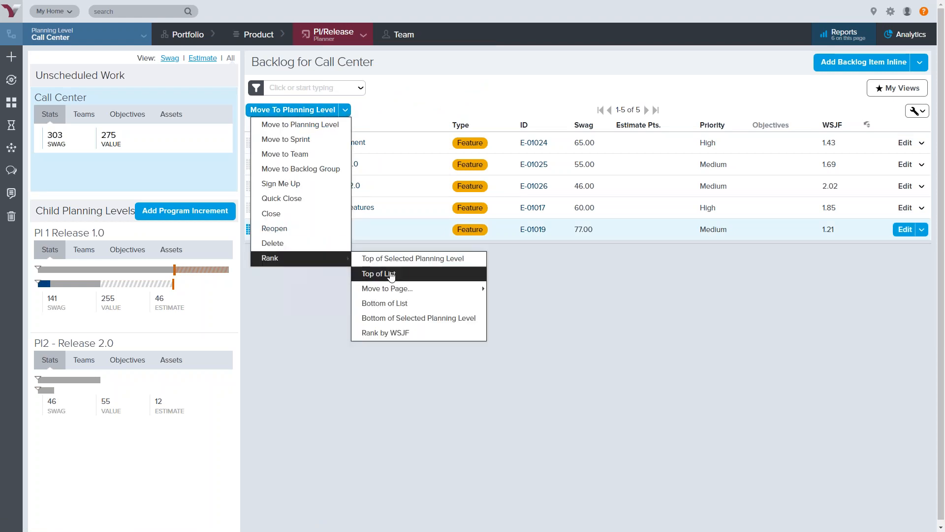
pyautogui.click(420, 334)
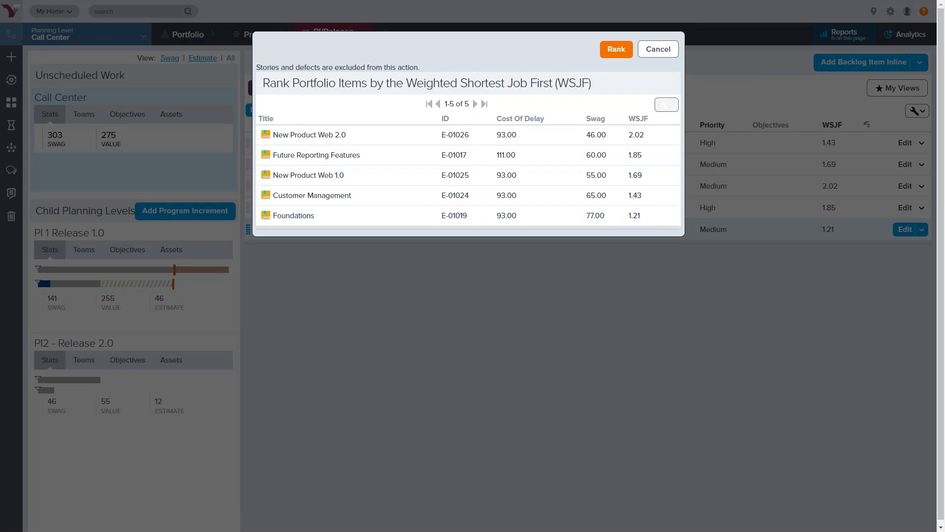
pyautogui.click(671, 50)
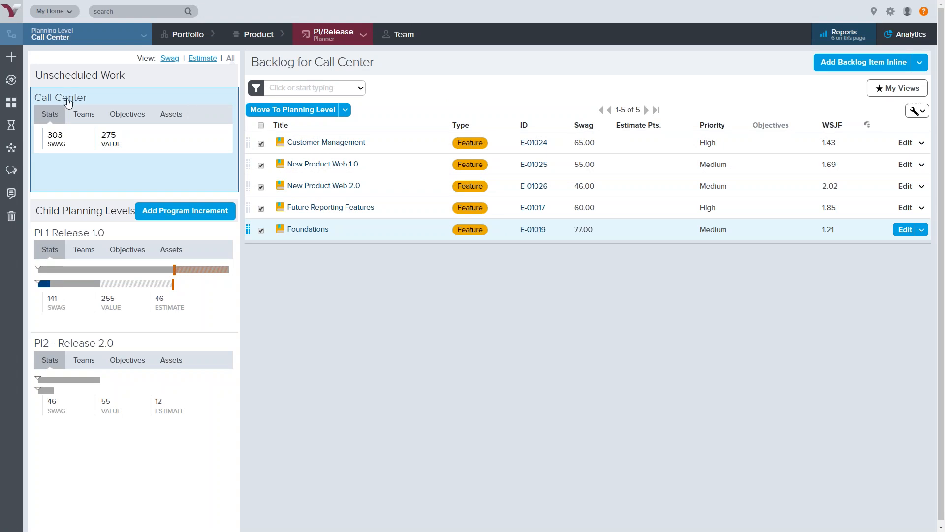
pyautogui.moveTo(69, 101)
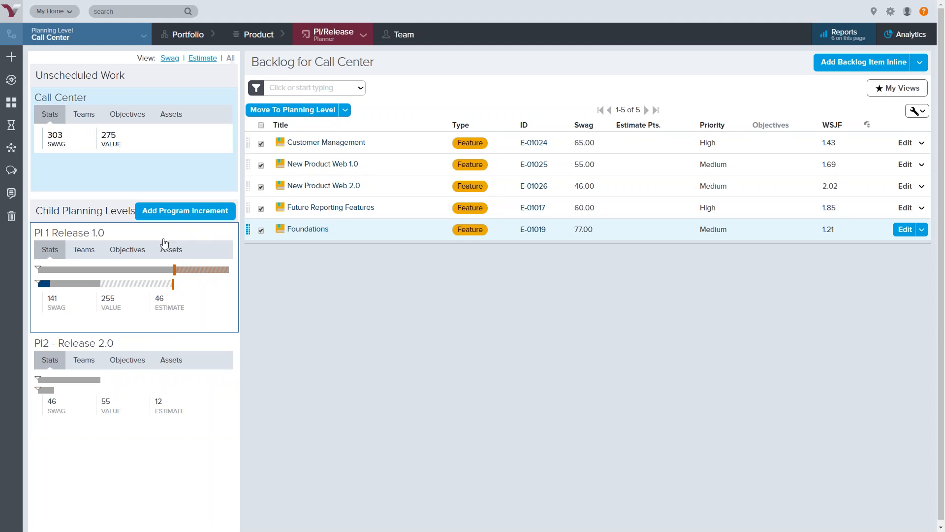
pyautogui.moveTo(477, 106)
pyautogui.mouseDown()
pyautogui.moveTo(430, 229)
pyautogui.moveTo(468, 272)
pyautogui.moveTo(503, 135)
pyautogui.moveTo(472, 100)
pyautogui.mouseUp()
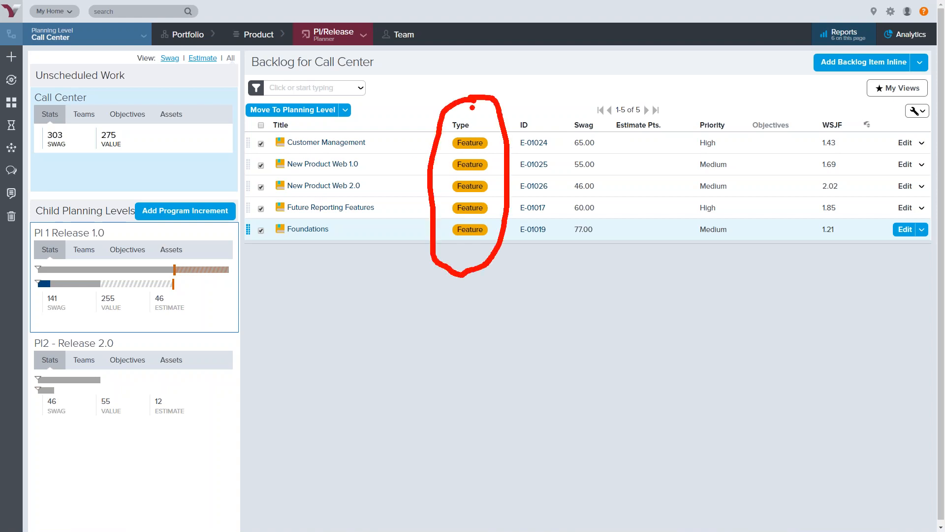
pyautogui.moveTo(427, 181)
pyautogui.mouseDown()
pyautogui.moveTo(226, 265)
pyautogui.moveTo(230, 236)
pyautogui.mouseUp()
pyautogui.moveTo(226, 269); pyautogui.dragTo(257, 270)
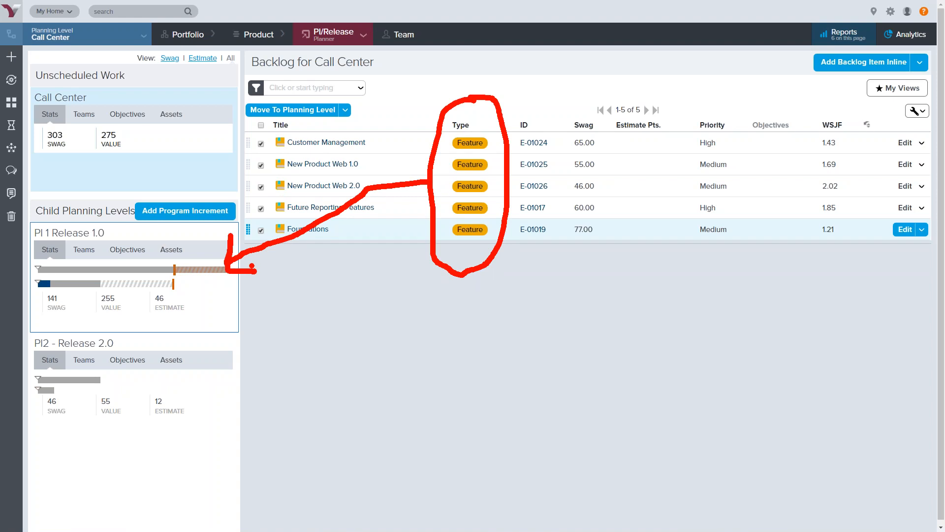
pyautogui.press('Escape')
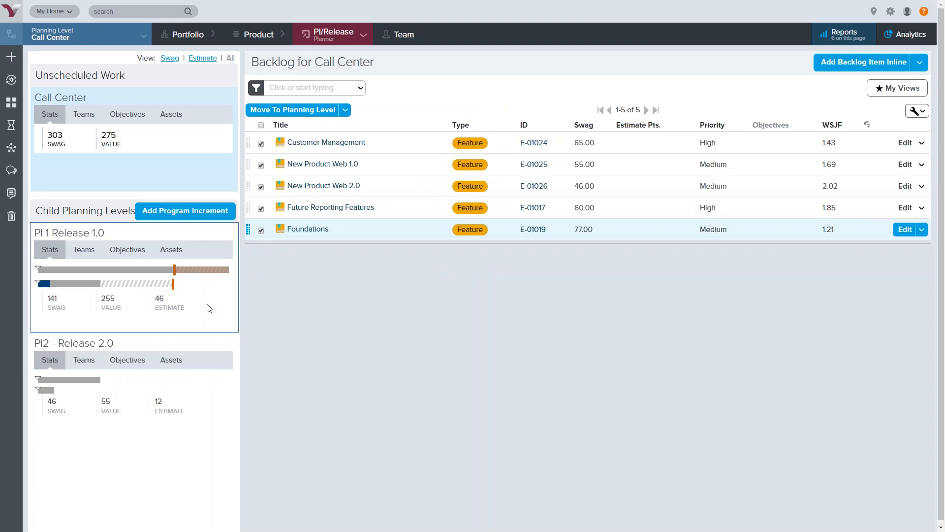
# Open the PI 1 Release 1.0 backlog and expand, then collapse, the Order Entry feature's stories
pyautogui.click(202, 232)
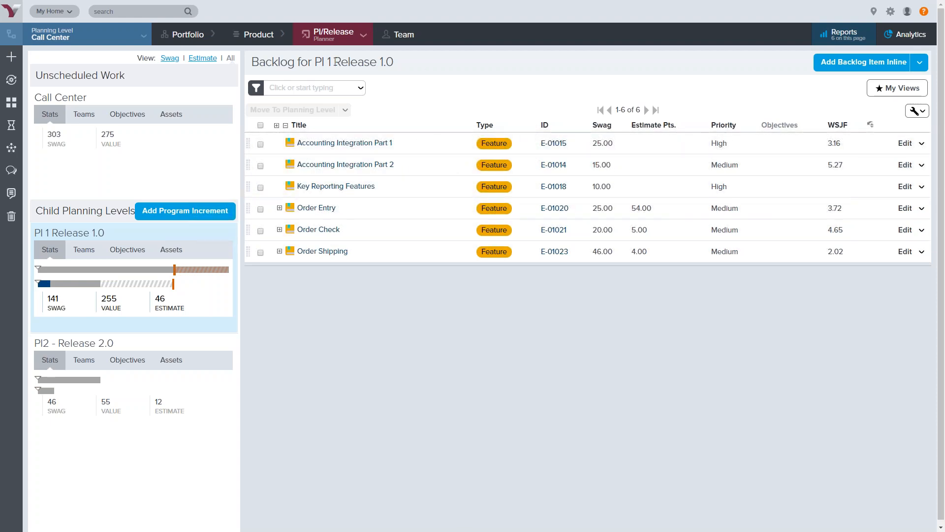
pyautogui.moveTo(252, 61); pyautogui.dragTo(411, 69)
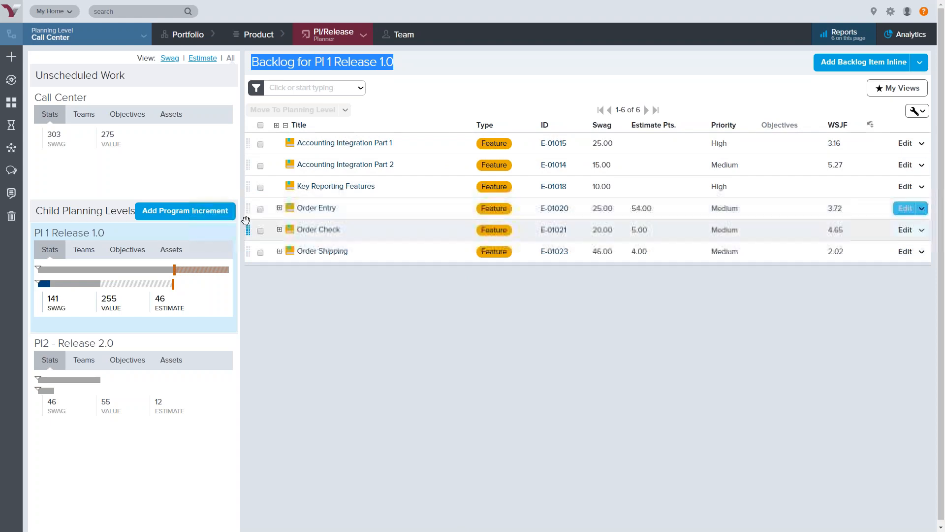
pyautogui.click(279, 209)
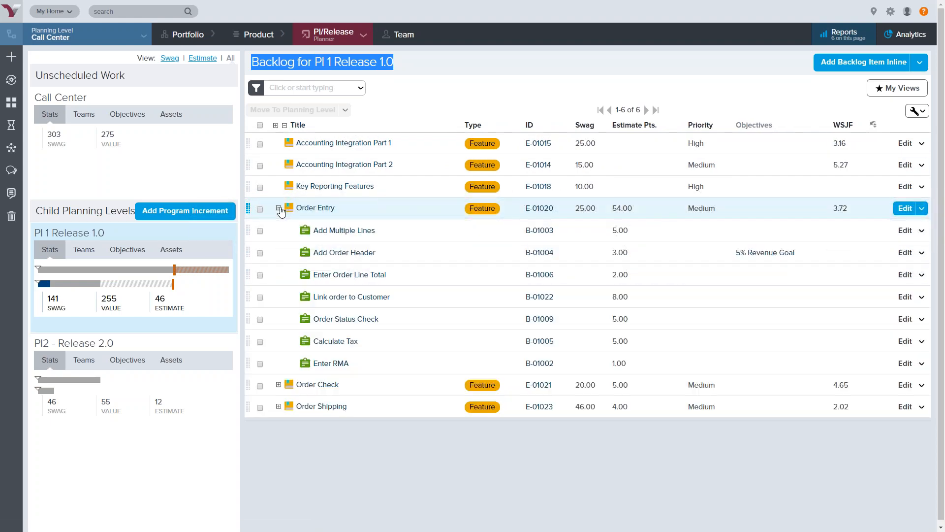
pyautogui.moveTo(362, 237)
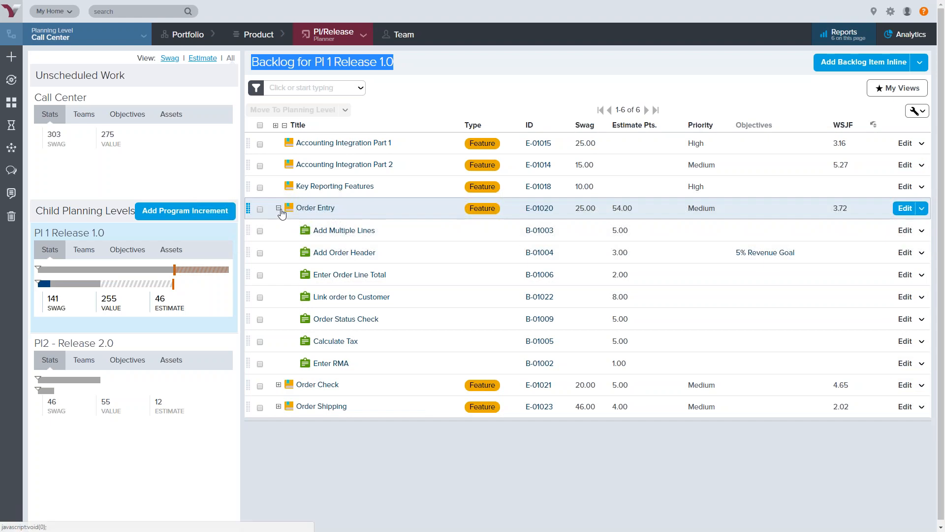
pyautogui.click(278, 208)
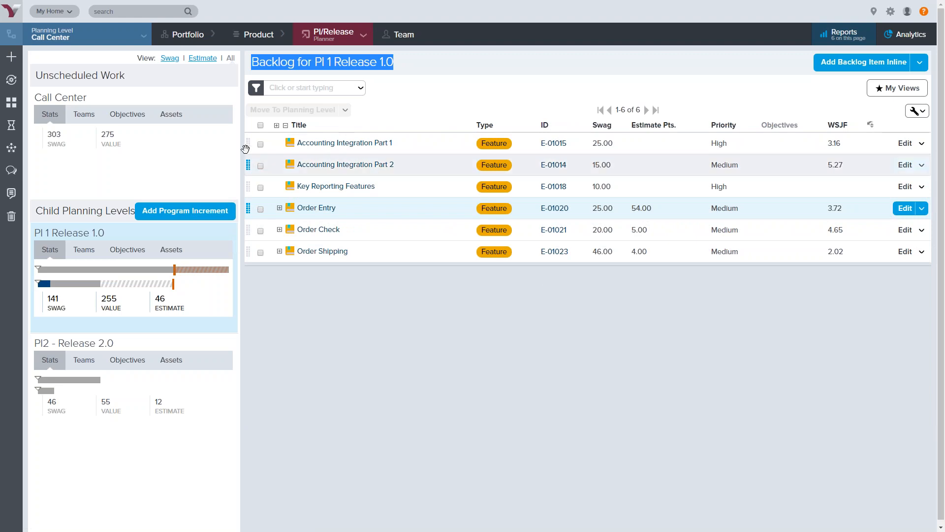
# Return to the Call Center backlog and inspect the PI 1 Release 1.0 swag and estimate progress bars
pyautogui.click(146, 100)
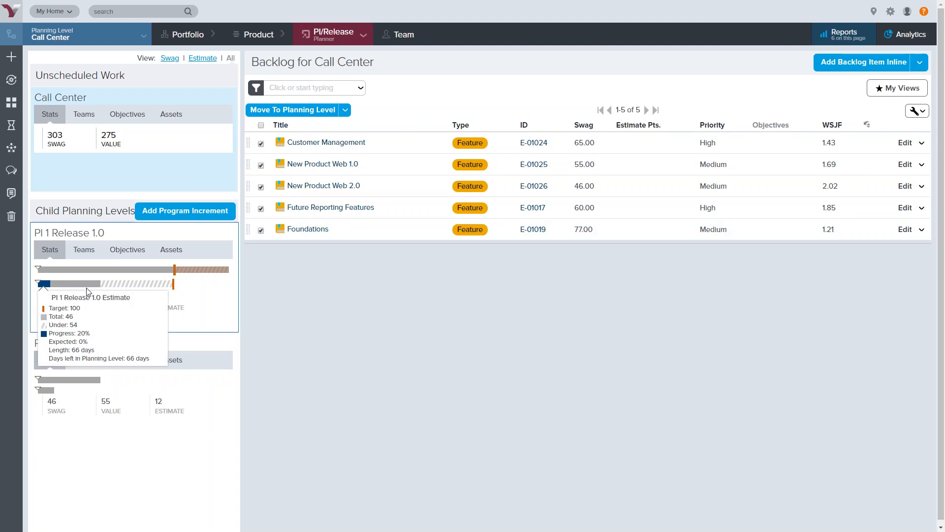
pyautogui.moveTo(122, 271)
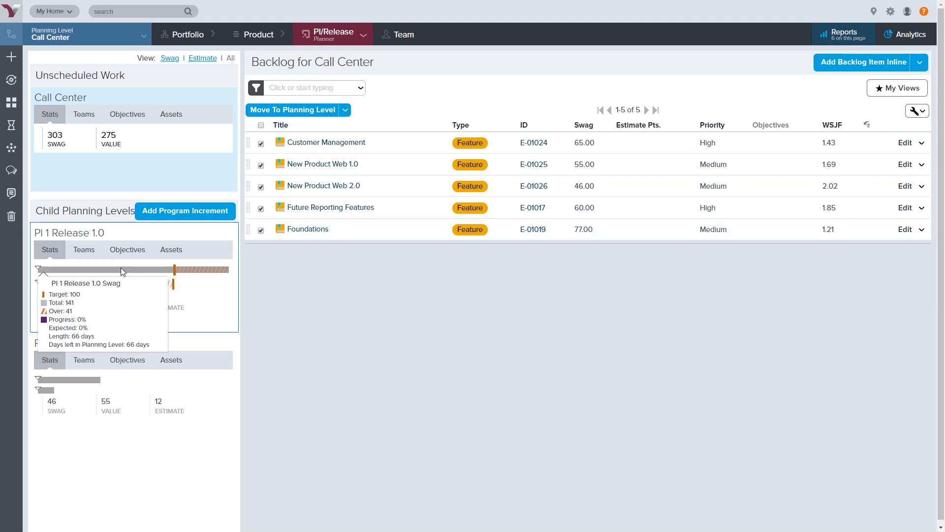
pyautogui.hotkey('ctrl', '1')
pyautogui.click(62, 307)
pyautogui.moveTo(182, 224)
pyautogui.mouseDown()
pyautogui.moveTo(124, 215)
pyautogui.moveTo(52, 369)
pyautogui.moveTo(401, 416)
pyautogui.moveTo(138, 202)
pyautogui.moveTo(115, 222)
pyautogui.mouseUp()
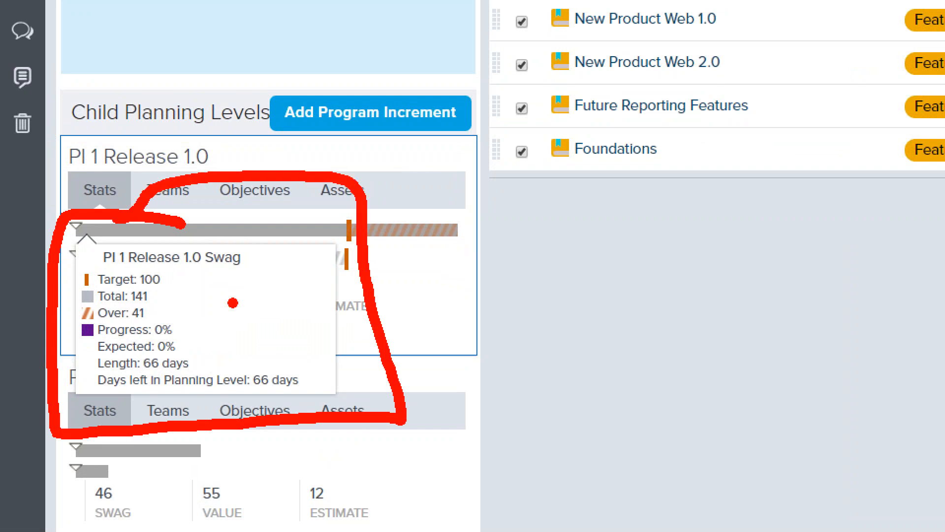
pyautogui.click(171, 278)
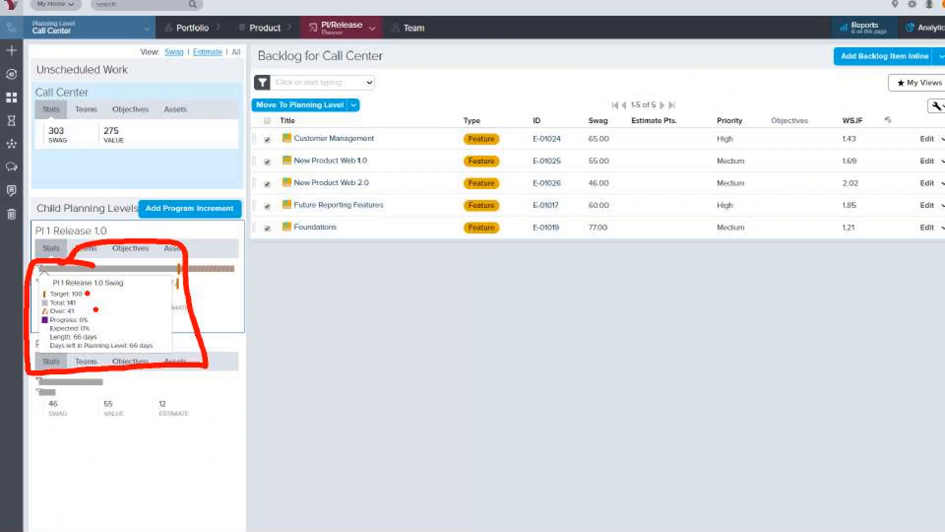
pyautogui.moveTo(90, 286)
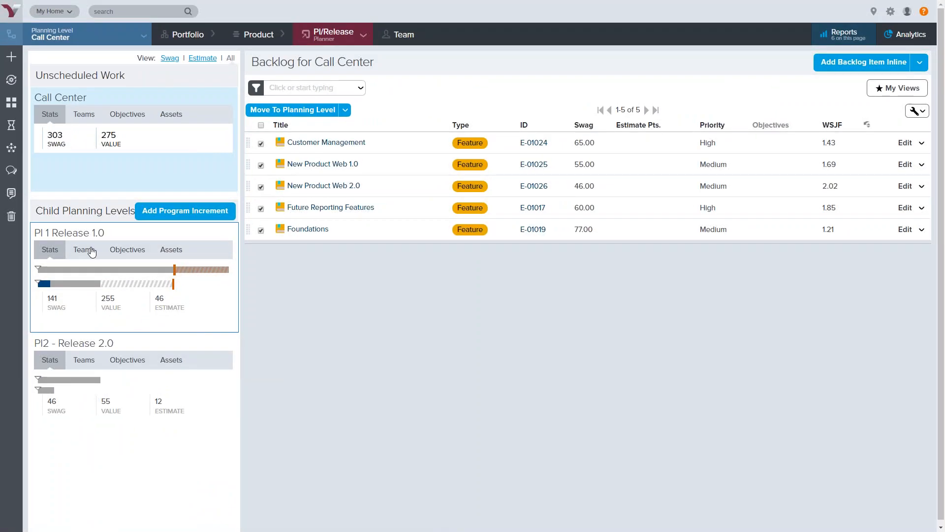
# Show the Teams breakdown of PI 1 Release 1.0 and examine each team's swag and points bars
pyautogui.click(167, 186)
pyautogui.moveTo(122, 392)
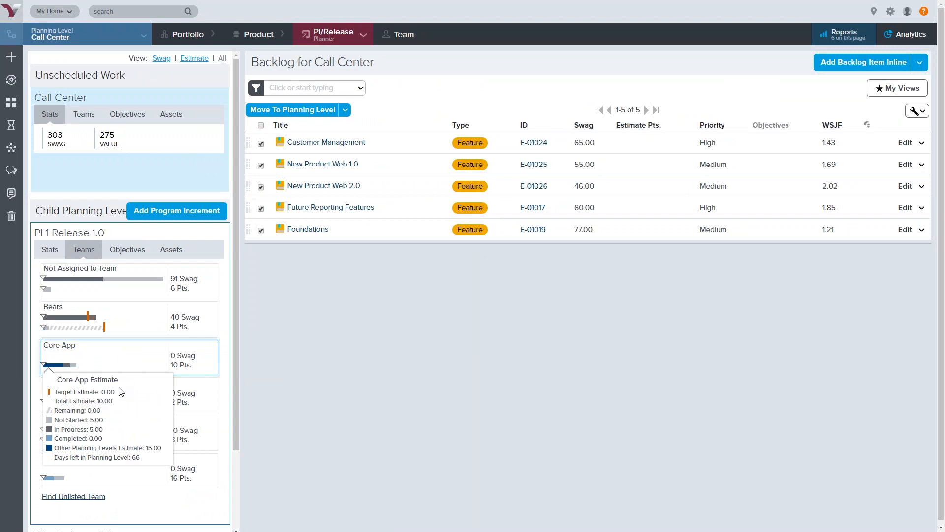
pyautogui.moveTo(125, 489)
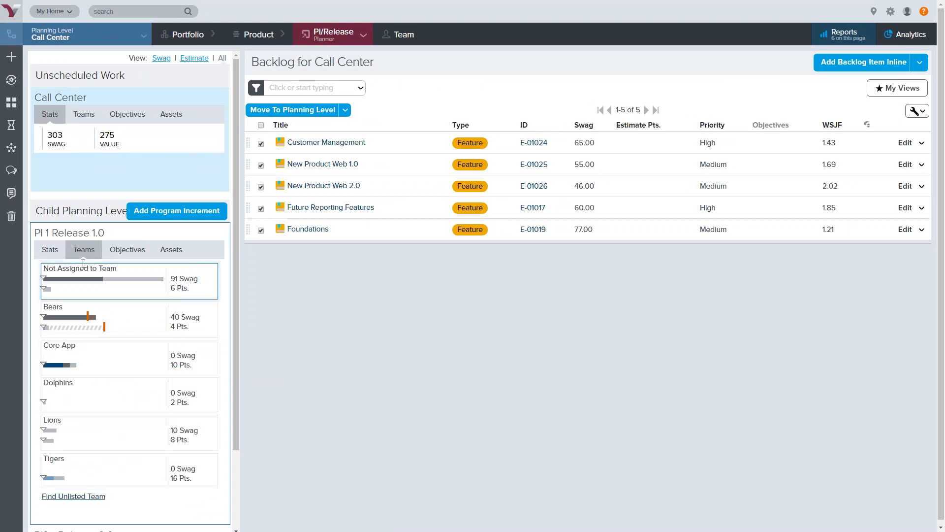
pyautogui.moveTo(75, 237)
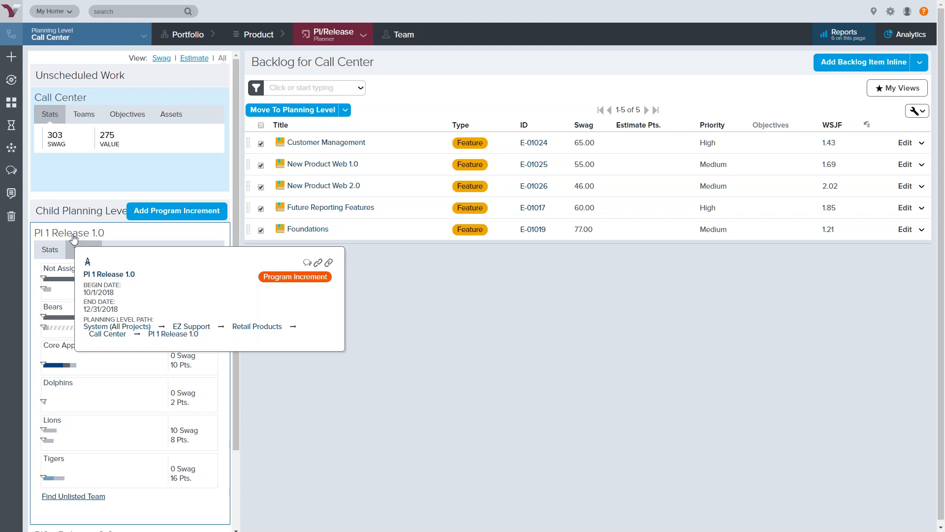
pyautogui.moveTo(84, 359)
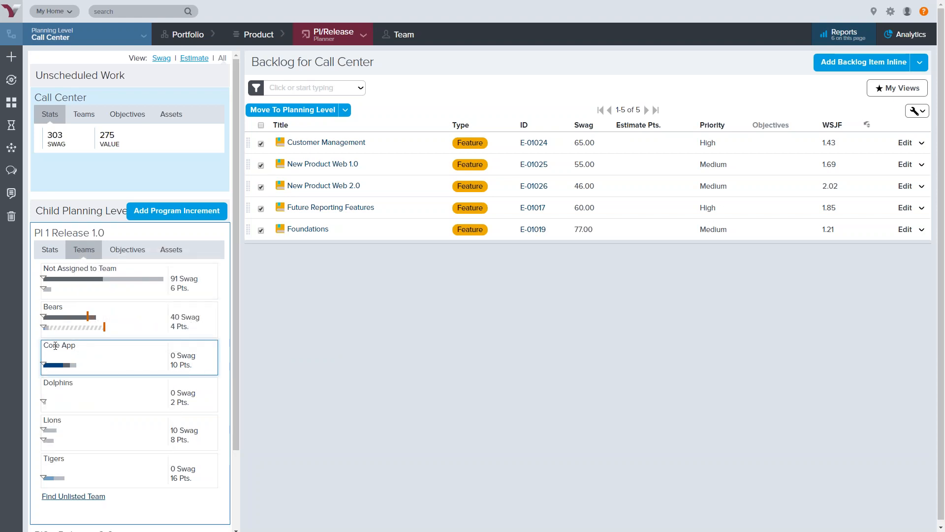
pyautogui.moveTo(54, 345)
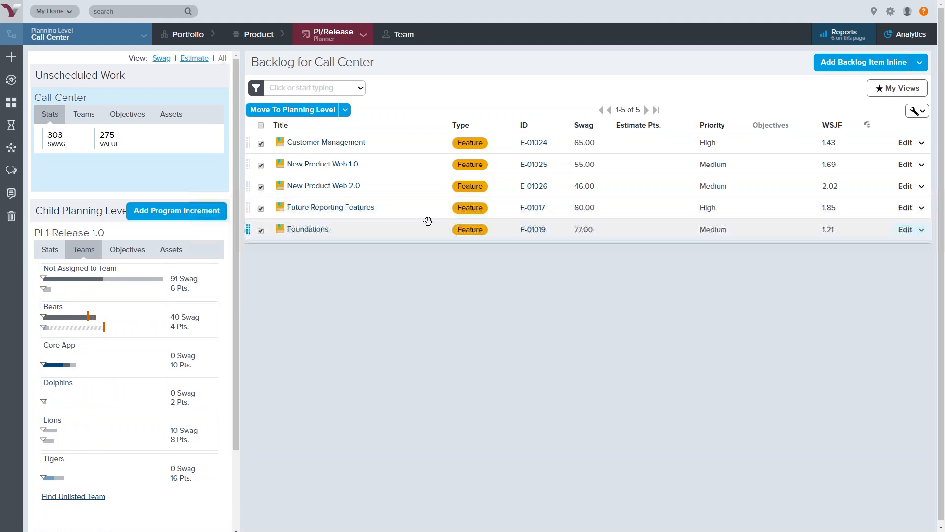
# Try dragging the Foundations feature onto the Core App team within PI 1 Release 1.0
pyautogui.moveTo(400, 232); pyautogui.dragTo(107, 359)
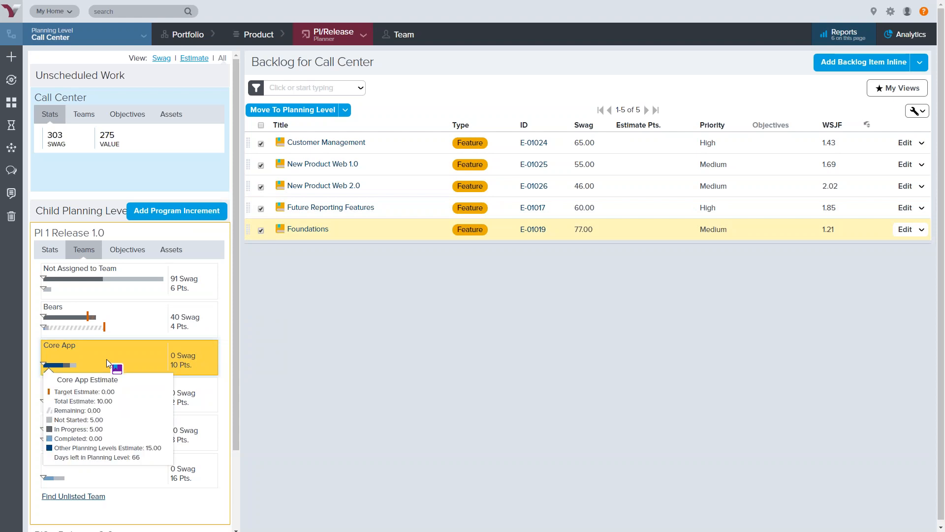
pyautogui.moveTo(107, 358); pyautogui.dragTo(394, 231)
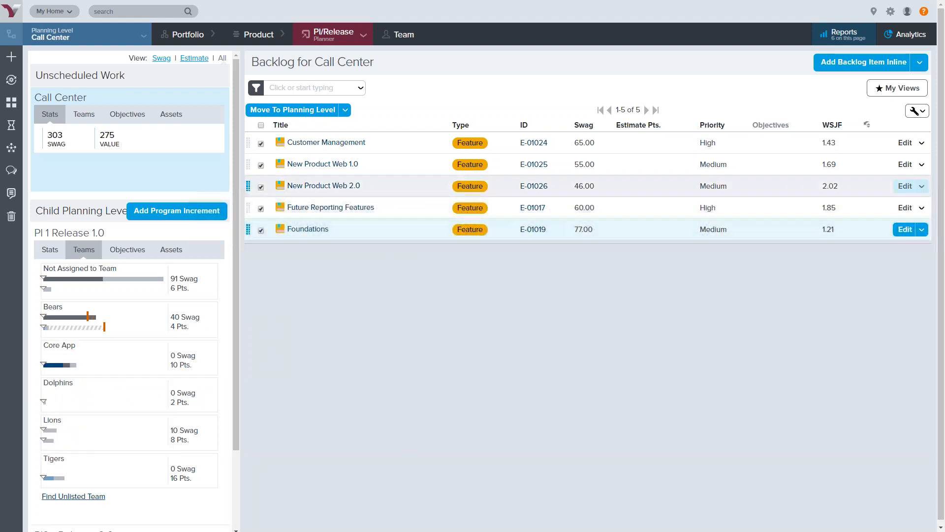
# Open the PI 1 Release 1.0 backlog on its Stats view and try dragging Order Shipping onto PI2 - Release 2.0
pyautogui.click(118, 233)
pyautogui.click(58, 244)
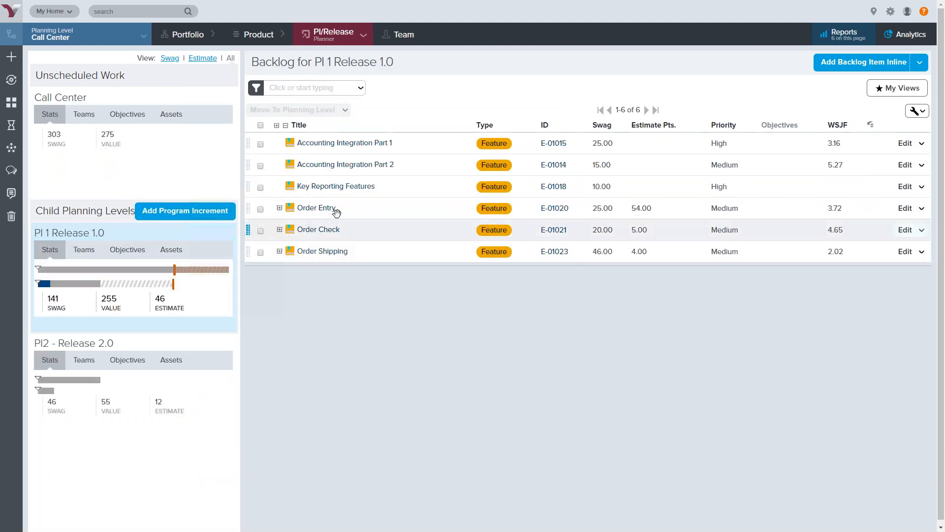
pyautogui.moveTo(397, 253); pyautogui.dragTo(161, 342)
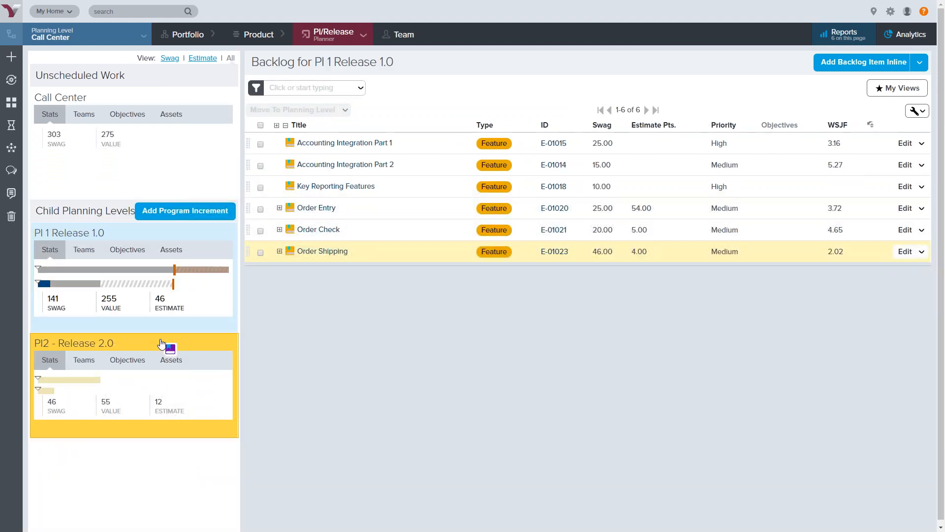
pyautogui.moveTo(161, 344); pyautogui.dragTo(405, 251)
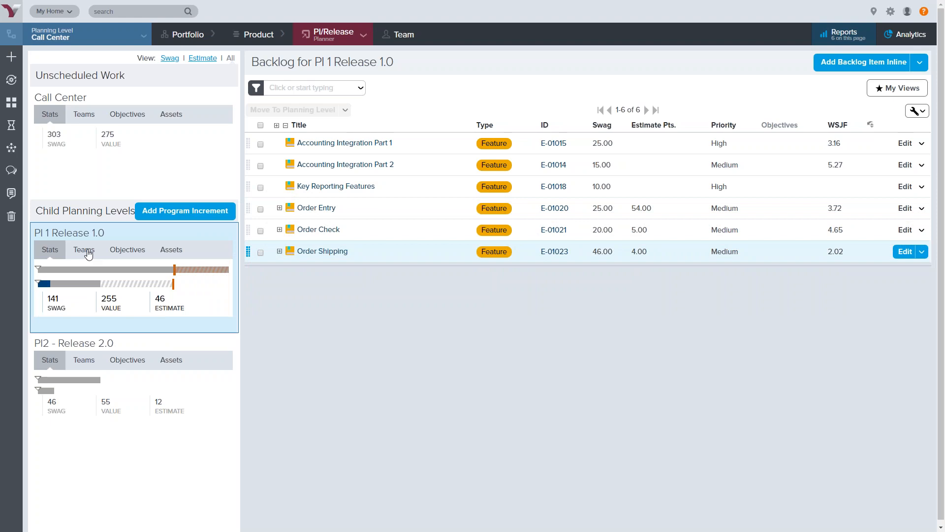
# Expand the Order Entry feature and view PI 1 Release 1.0's team objectives for the Core App team
pyautogui.click(279, 209)
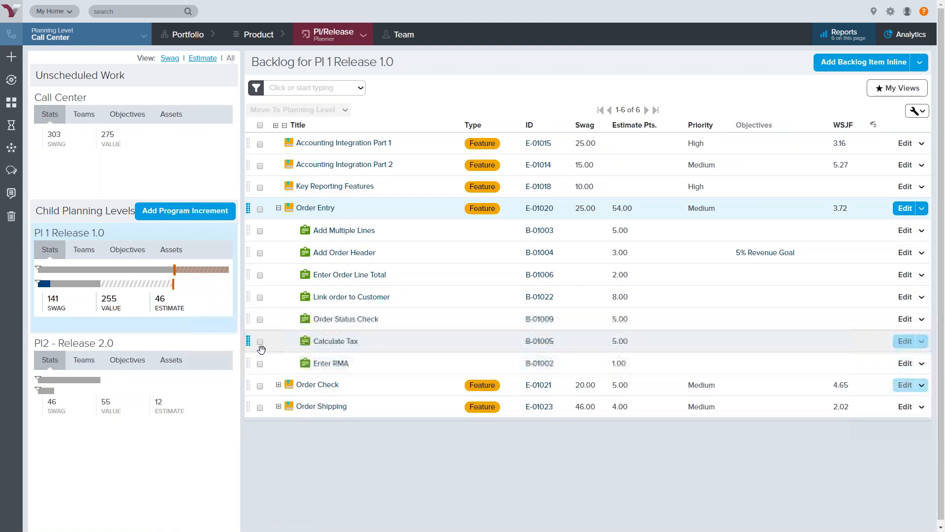
pyautogui.click(127, 251)
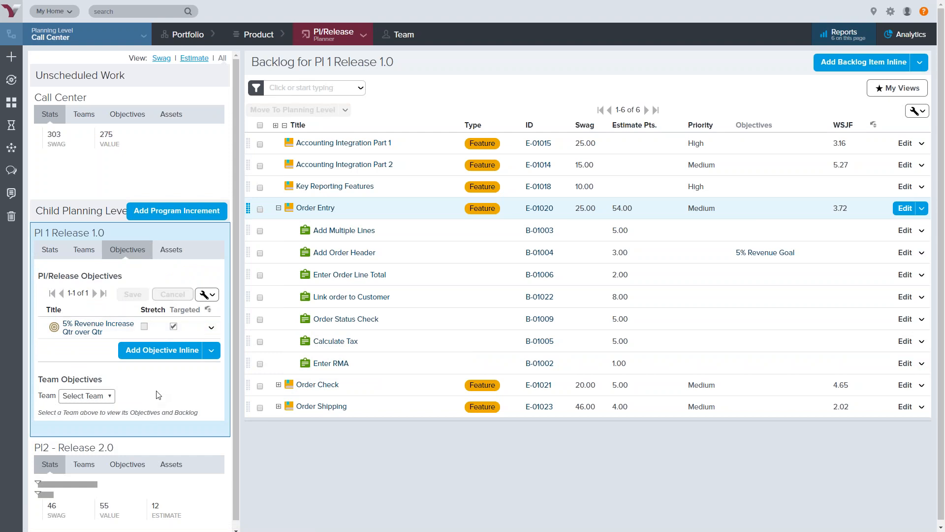
pyautogui.click(99, 397)
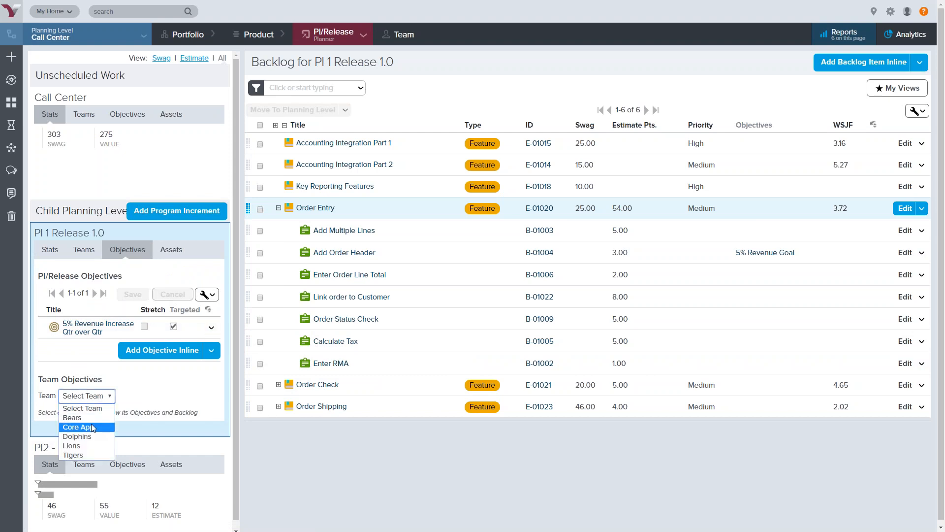
pyautogui.click(109, 432)
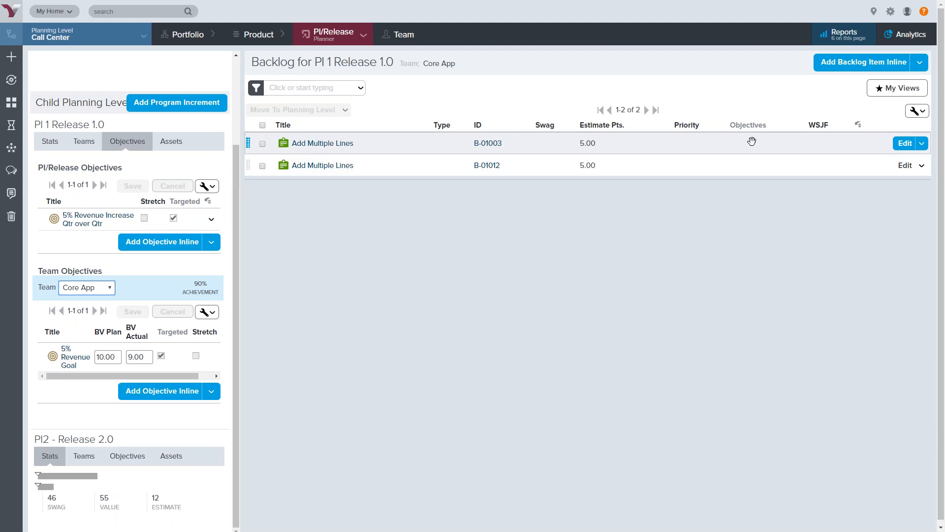
# Link the Add Multiple Lines story B-01012 to the Core App team's 5% Revenue Goal objective
pyautogui.moveTo(429, 164); pyautogui.dragTo(91, 351)
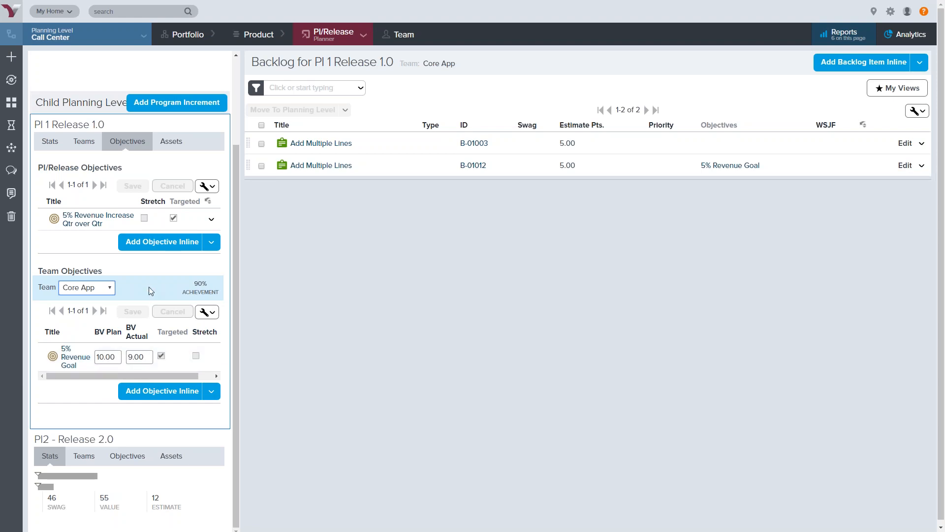
pyautogui.scroll(3, 168, 275)
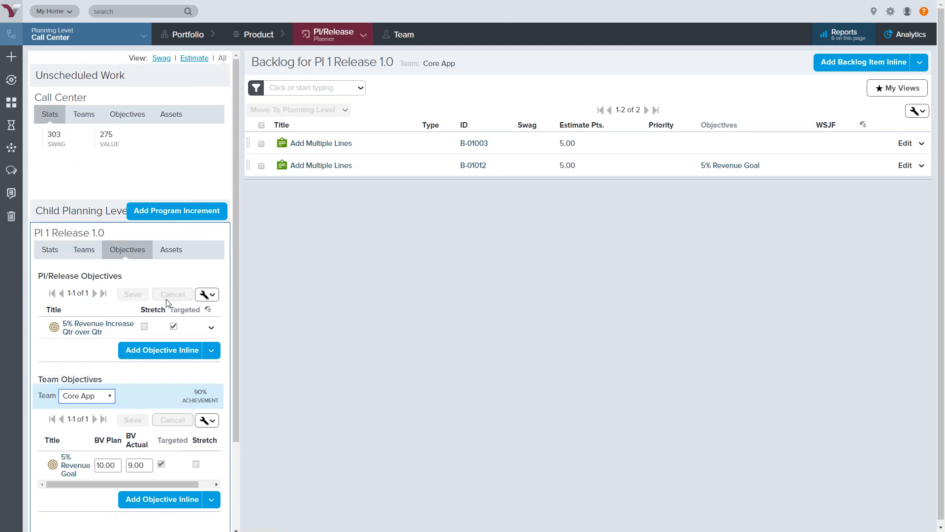
# Run the Program Predictability report for all teams
pyautogui.click(860, 35)
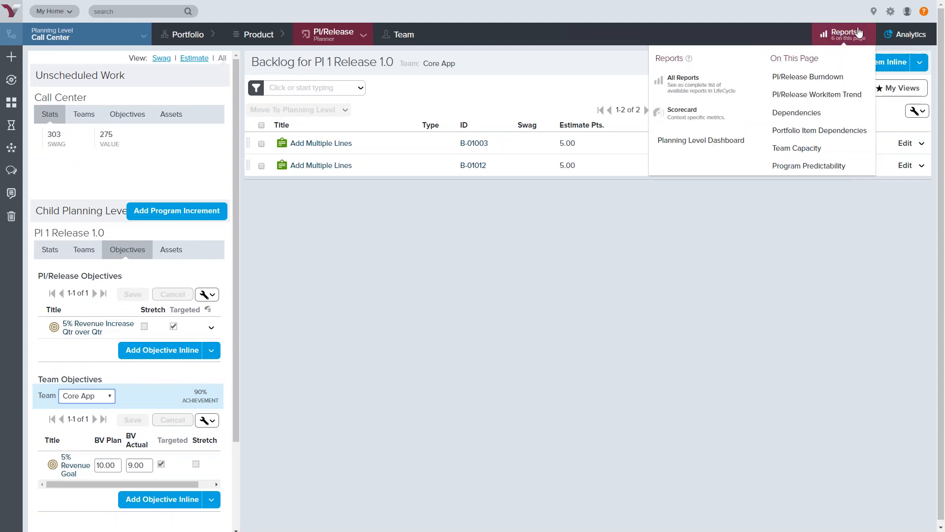
pyautogui.click(821, 169)
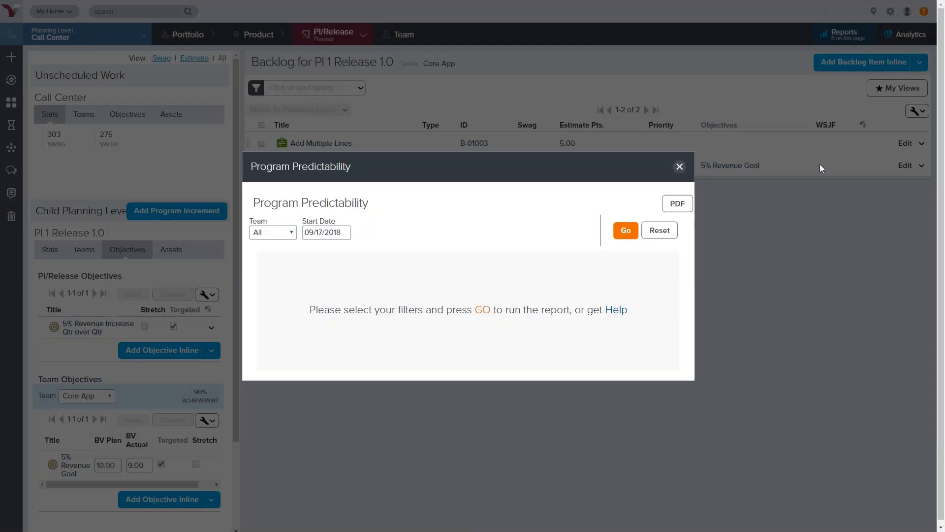
pyautogui.click(625, 231)
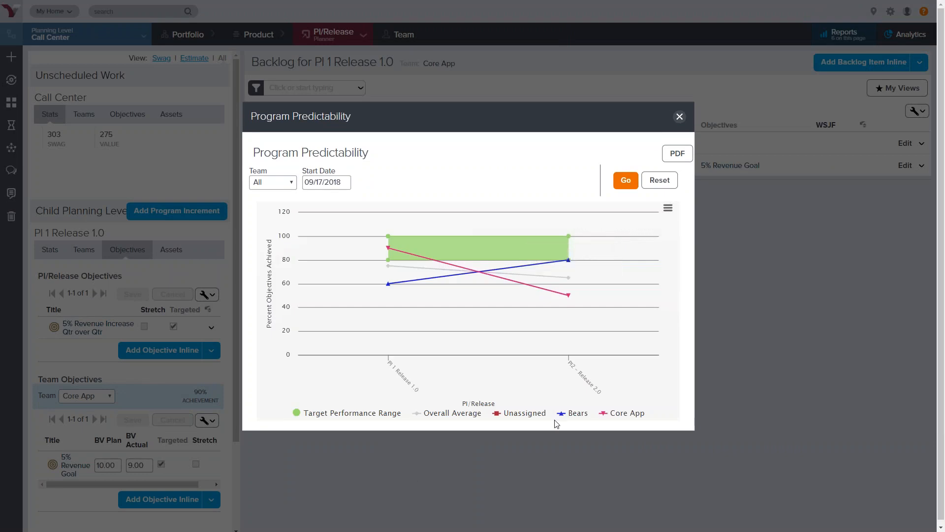
# Toggle the Bears, Core App and Target Performance Range series in the chart and inspect their data points
pyautogui.click(577, 414)
pyautogui.click(630, 415)
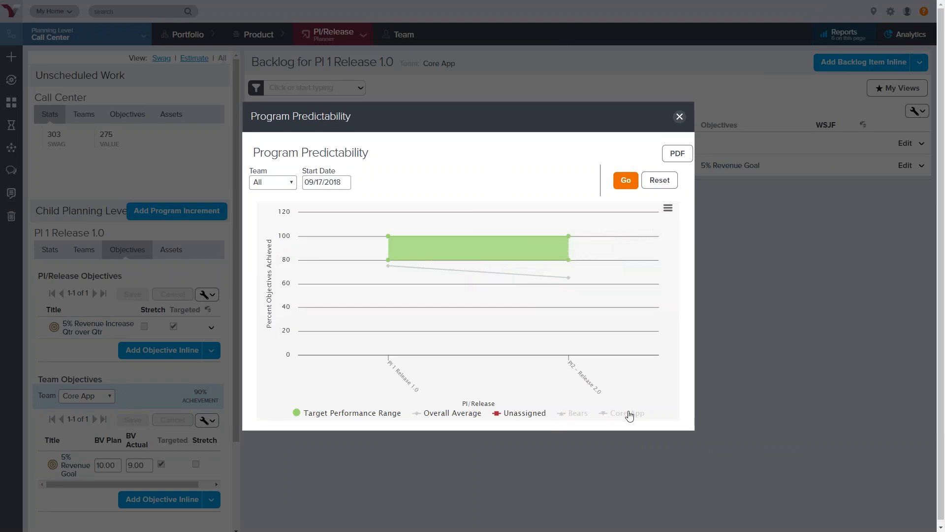
pyautogui.click(575, 416)
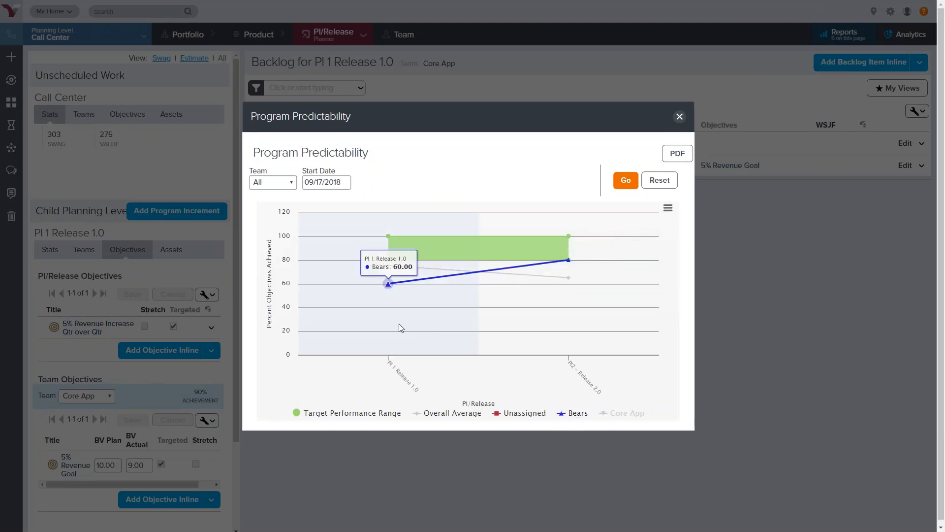
pyautogui.moveTo(572, 262)
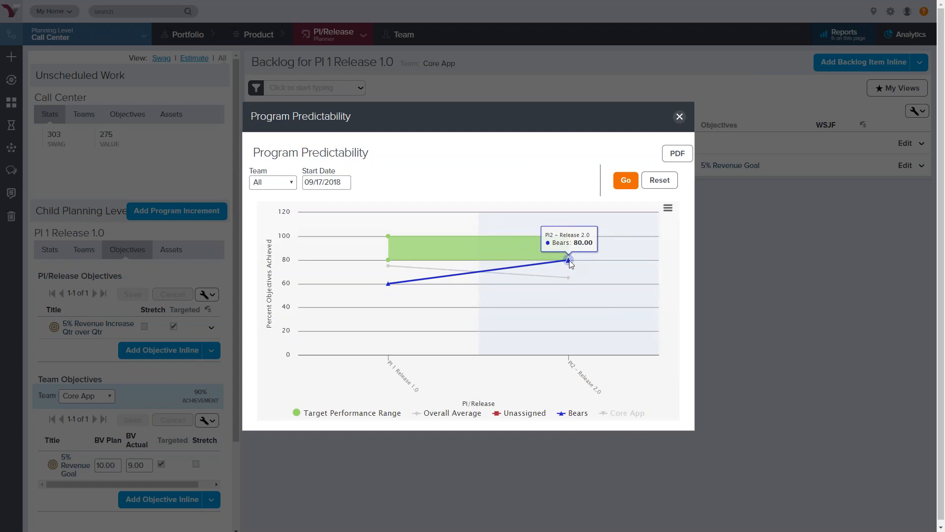
pyautogui.click(618, 416)
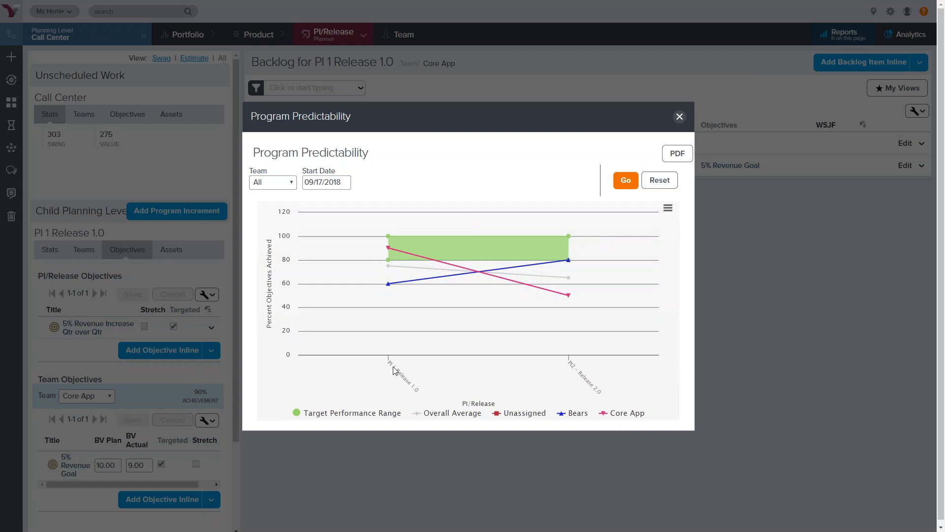
pyautogui.moveTo(391, 247)
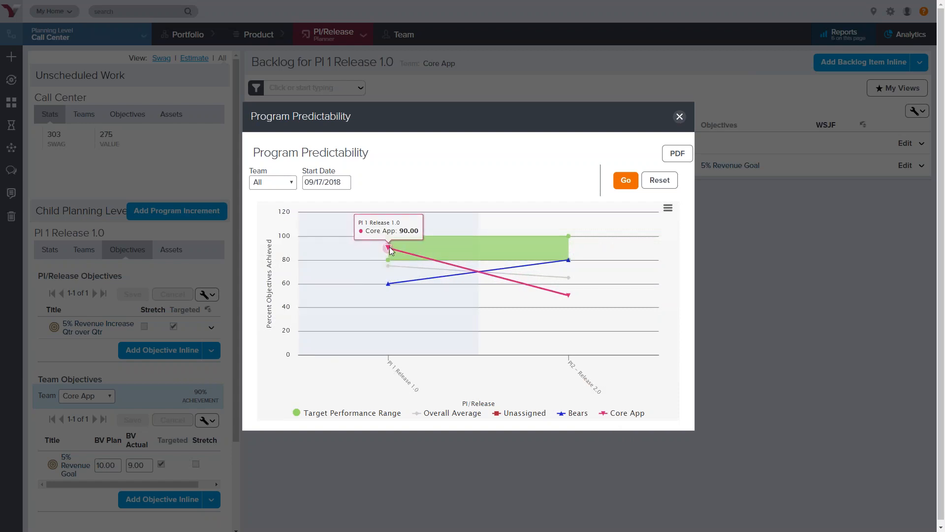
pyautogui.moveTo(570, 297)
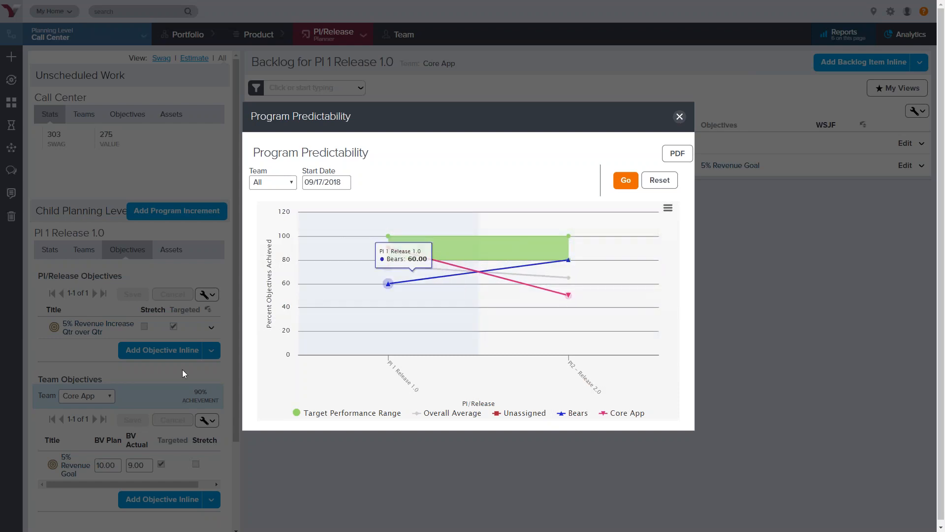
pyautogui.click(347, 417)
pyautogui.click(347, 417)
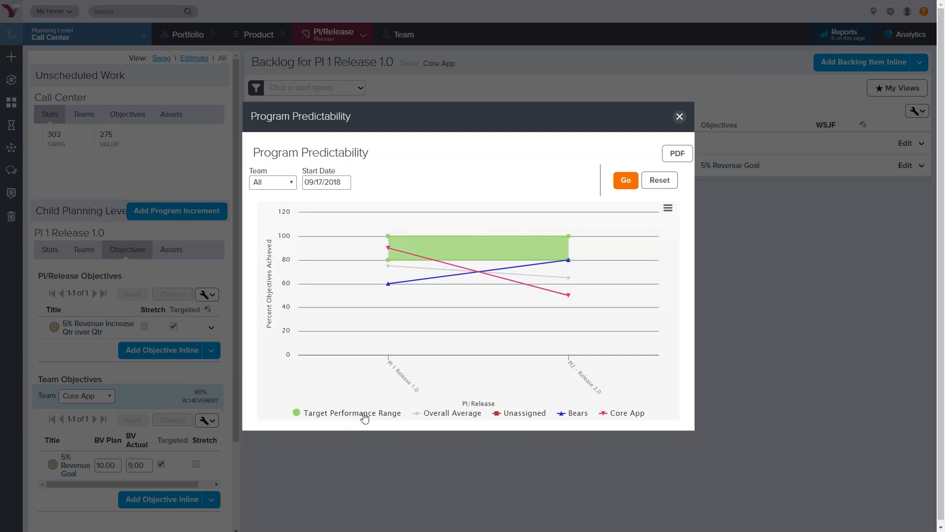
# Close the report and show the full PI 1 Release 1.0 backlog with its Teams breakdown
pyautogui.click(679, 119)
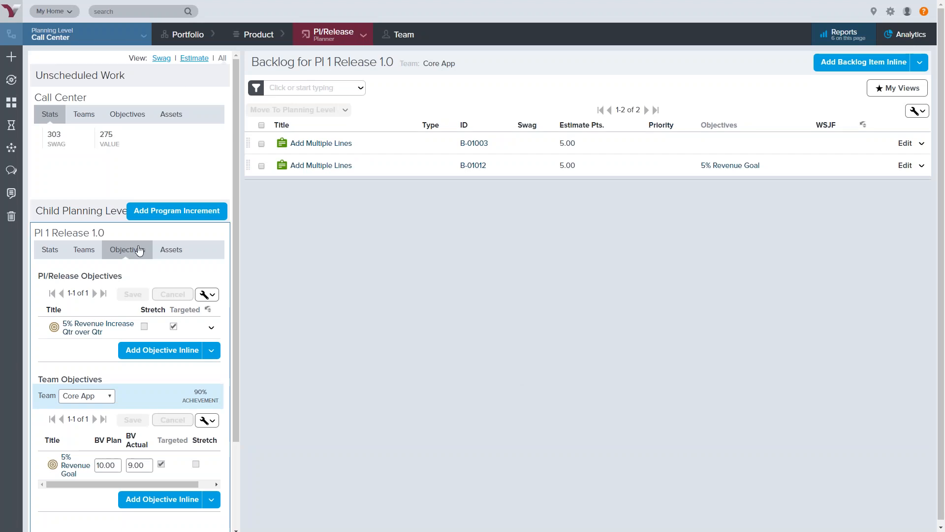
pyautogui.click(148, 232)
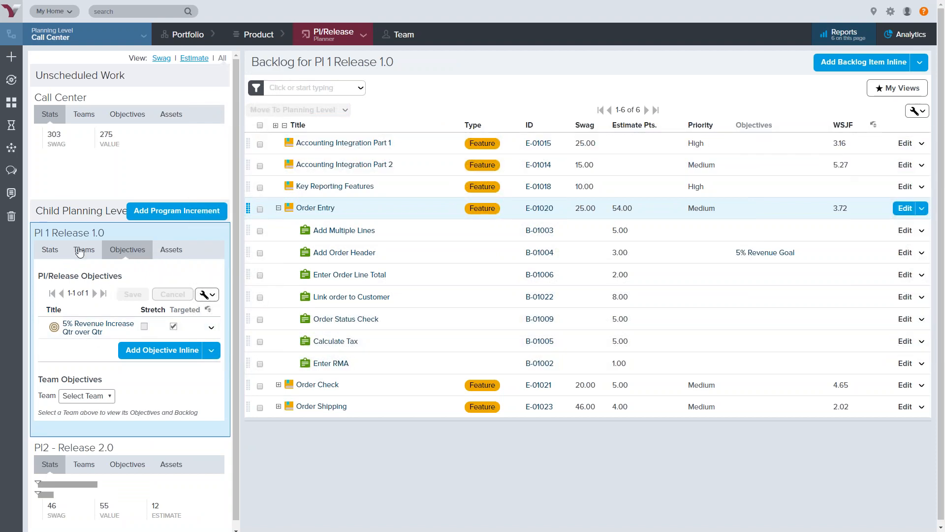
pyautogui.click(74, 252)
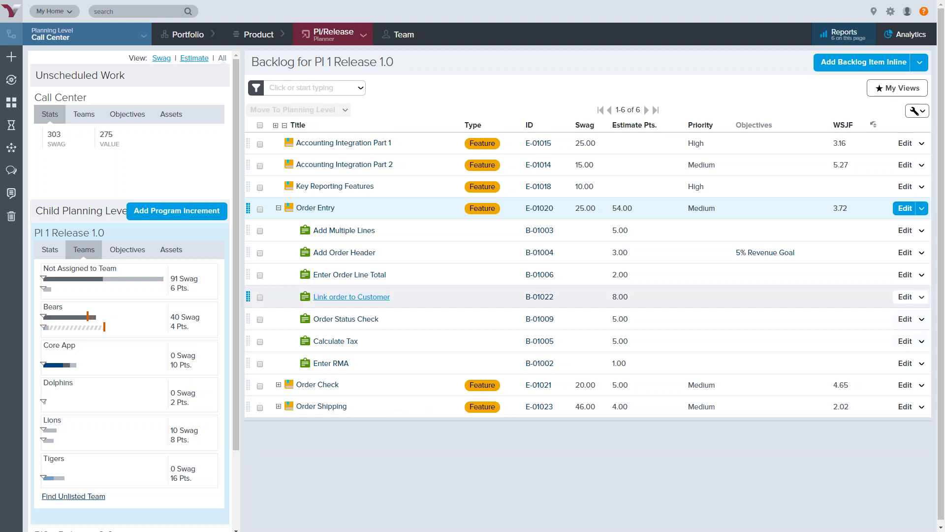
# Open the Program Board for the Call Center planning level
pyautogui.moveTo(328, 37)
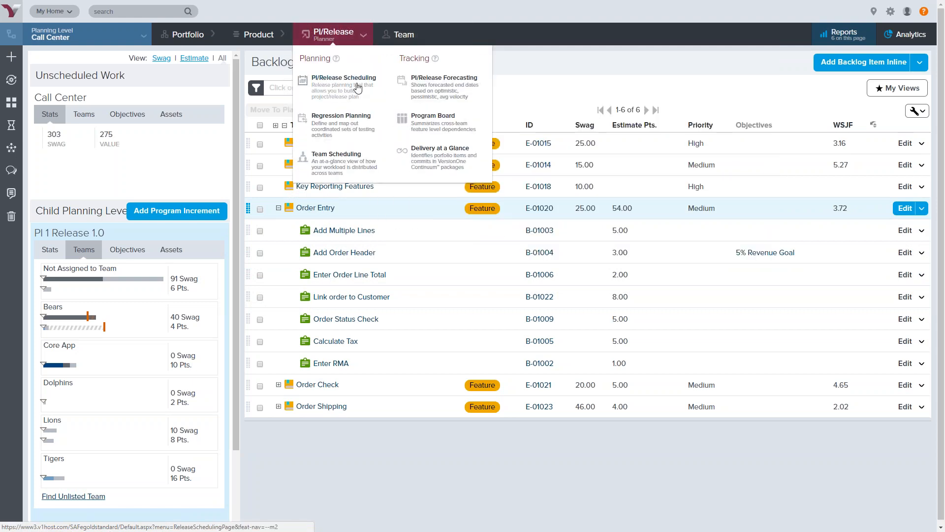
pyautogui.click(442, 127)
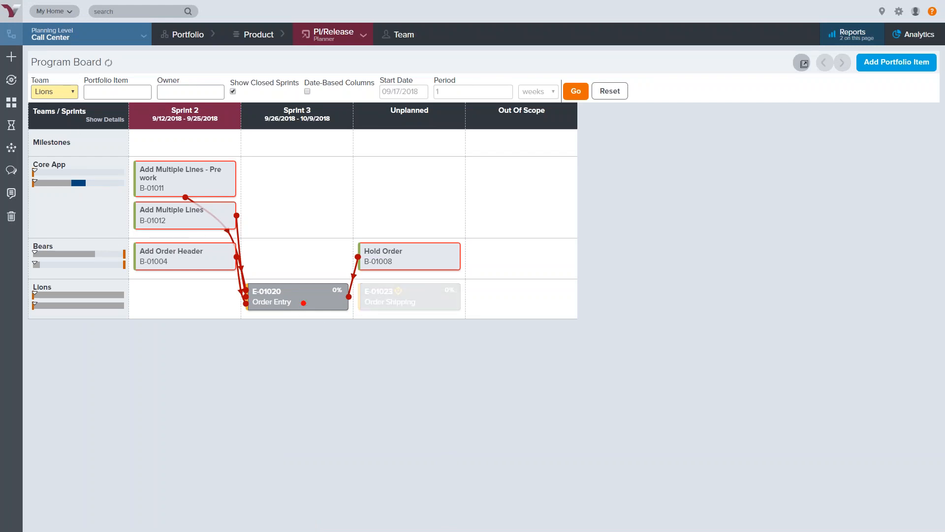
pyautogui.moveTo(338, 265)
pyautogui.mouseDown()
pyautogui.moveTo(260, 261)
pyautogui.moveTo(233, 300)
pyautogui.moveTo(337, 325)
pyautogui.moveTo(363, 296)
pyautogui.moveTo(323, 265)
pyautogui.mouseUp()
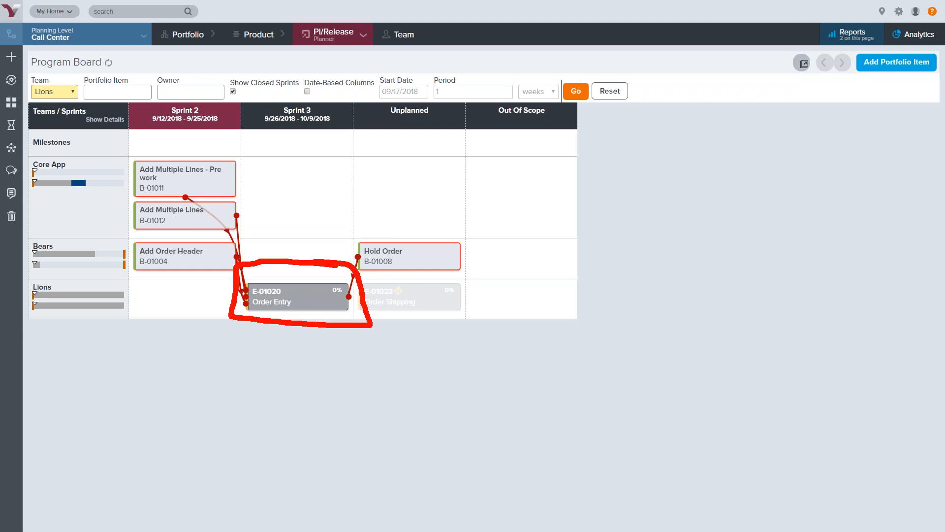
pyautogui.moveTo(489, 225)
pyautogui.mouseDown()
pyautogui.moveTo(326, 240)
pyautogui.moveTo(363, 279)
pyautogui.moveTo(475, 281)
pyautogui.moveTo(486, 226)
pyautogui.mouseUp()
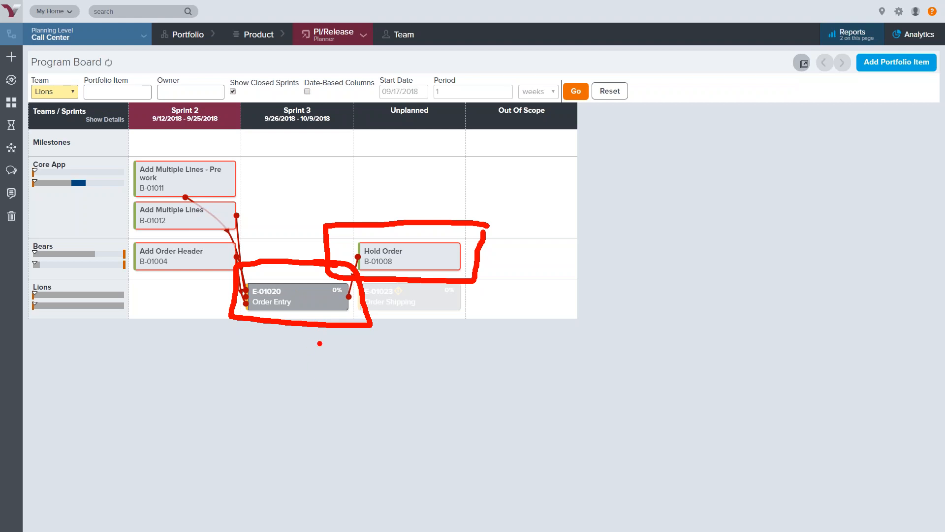
pyautogui.moveTo(385, 123); pyautogui.dragTo(431, 122)
pyautogui.press('Escape')
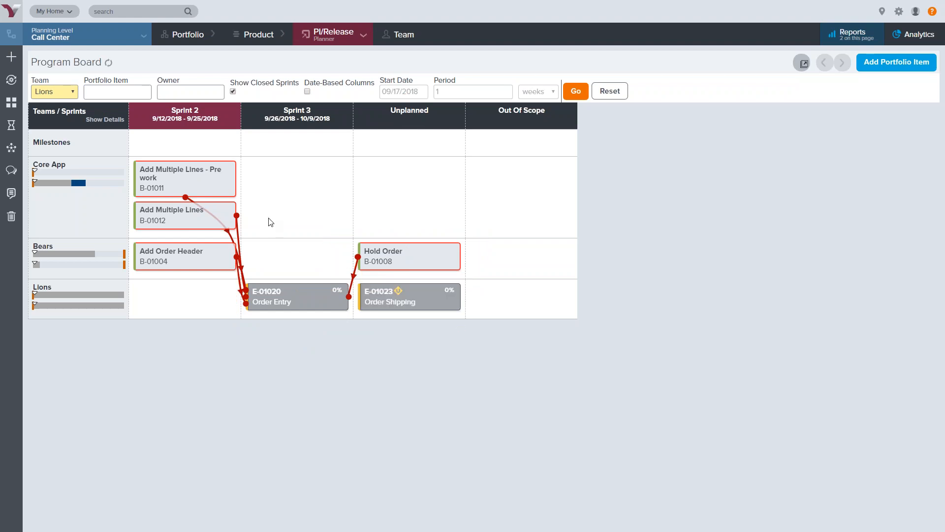
# Assign the Hold Order story B-01008 to Sprint 2 and refresh the Program Board
pyautogui.click(384, 251)
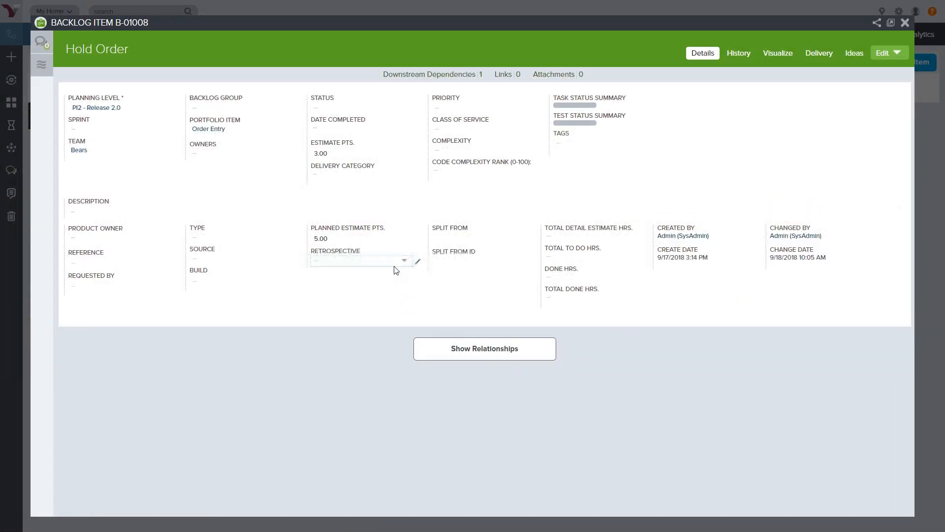
pyautogui.click(111, 130)
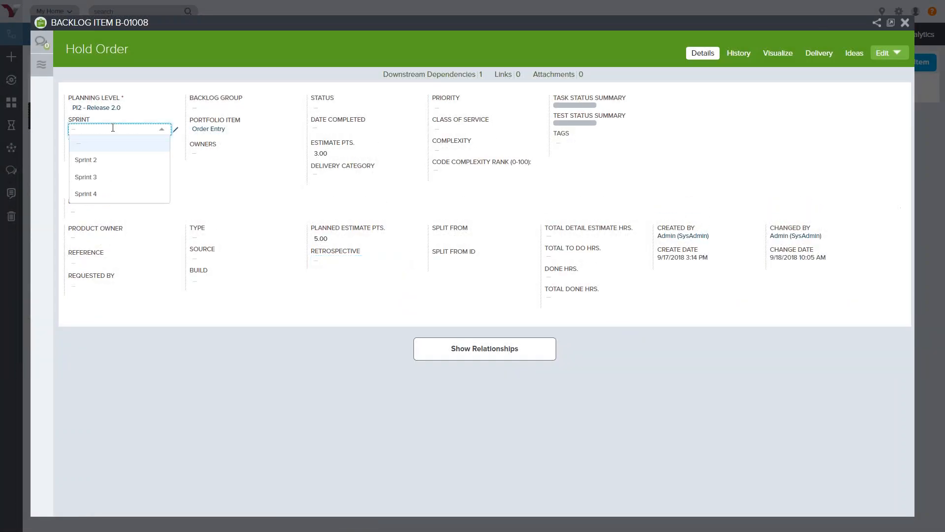
pyautogui.click(103, 161)
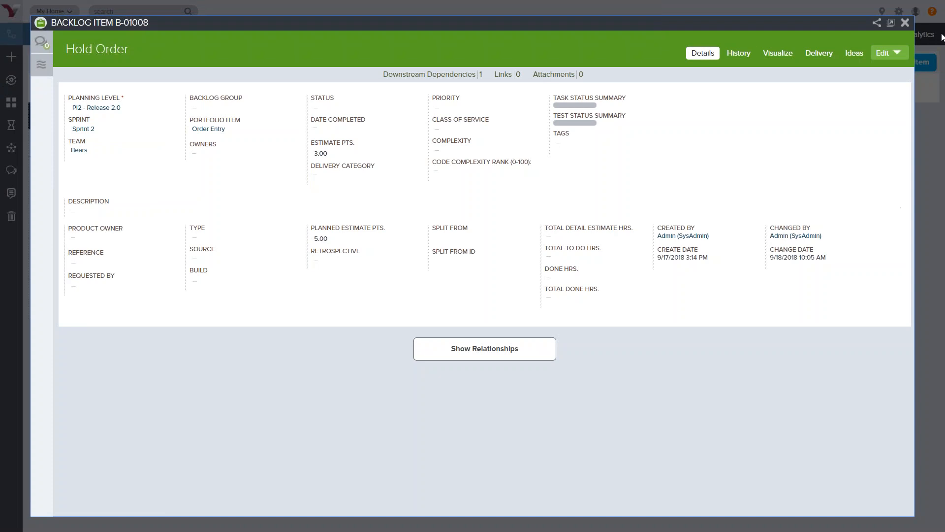
pyautogui.click(905, 22)
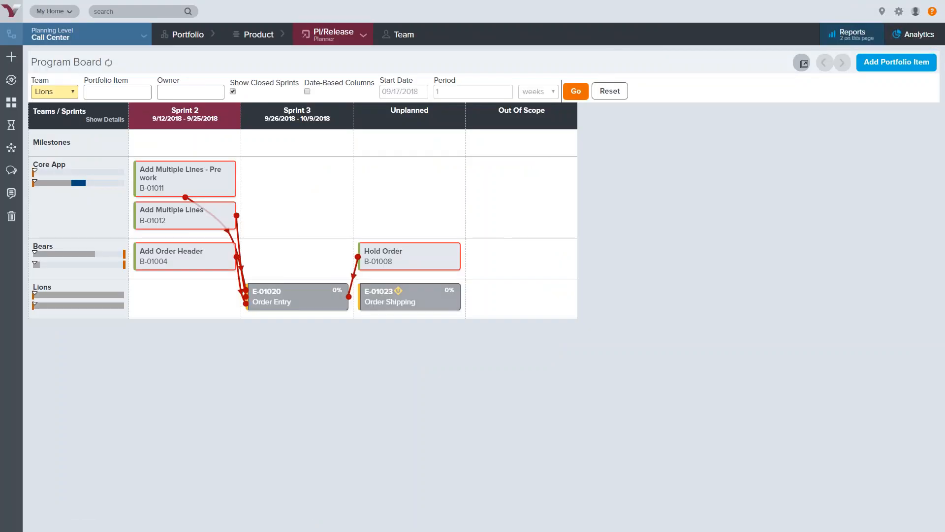
pyautogui.click(108, 63)
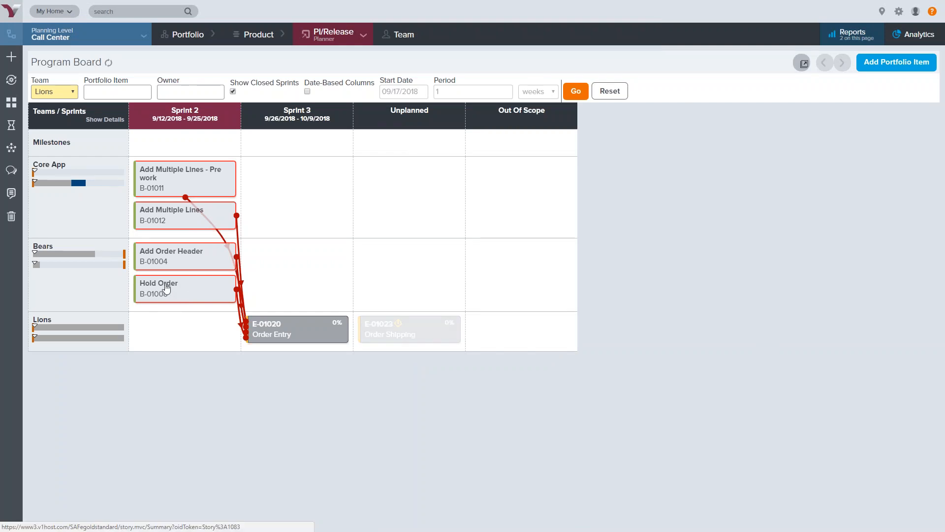
# Clear the Hold Order story's sprint and refresh the Program Board
pyautogui.moveTo(164, 288)
pyautogui.click(207, 312)
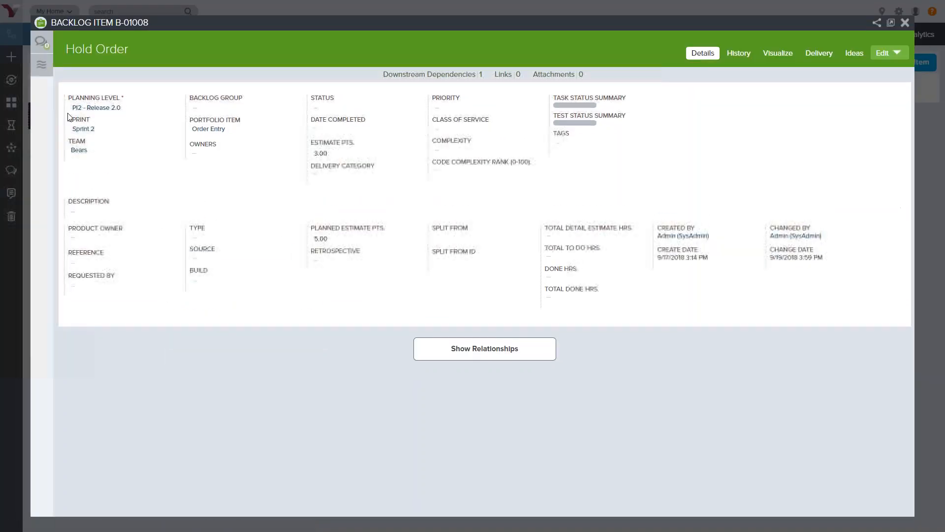
pyautogui.click(83, 128)
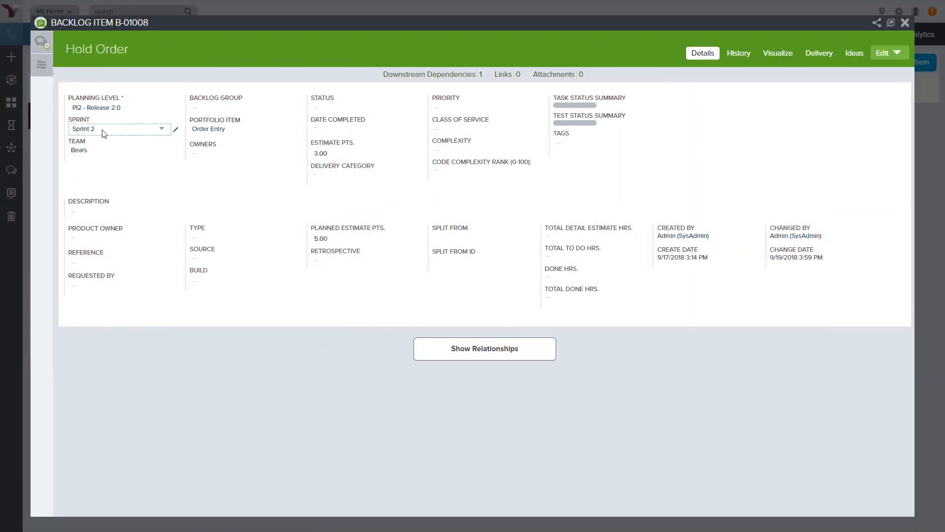
pyautogui.press('BackSpace')
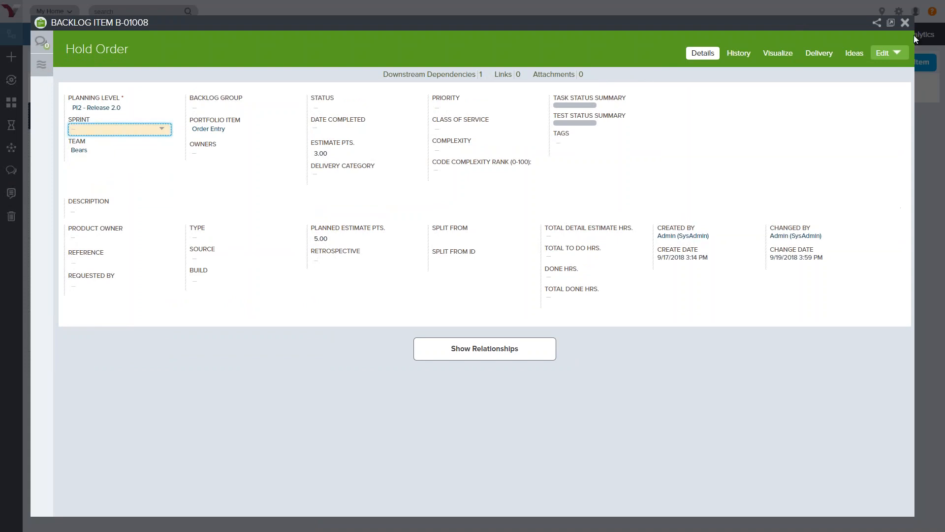
pyautogui.click(905, 22)
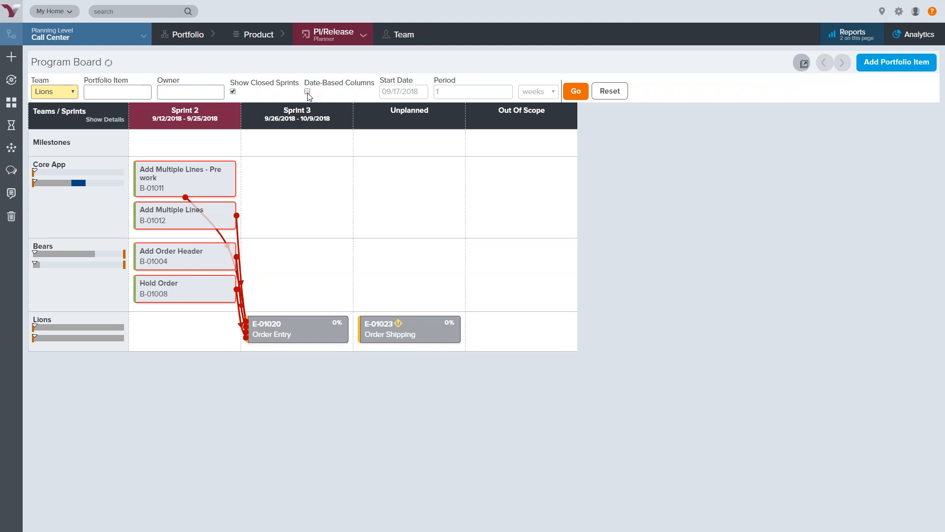
pyautogui.rightClick(251, 398)
pyautogui.click(284, 297)
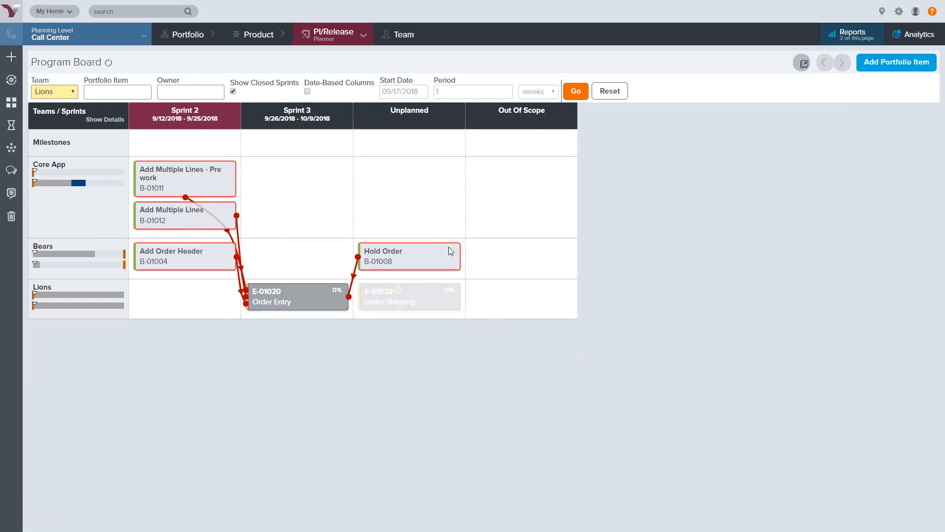
# Open PI/Release Scheduling for PI 1 Release 1.0 and expand the Order Entry feature to show its stories
pyautogui.moveTo(348, 35)
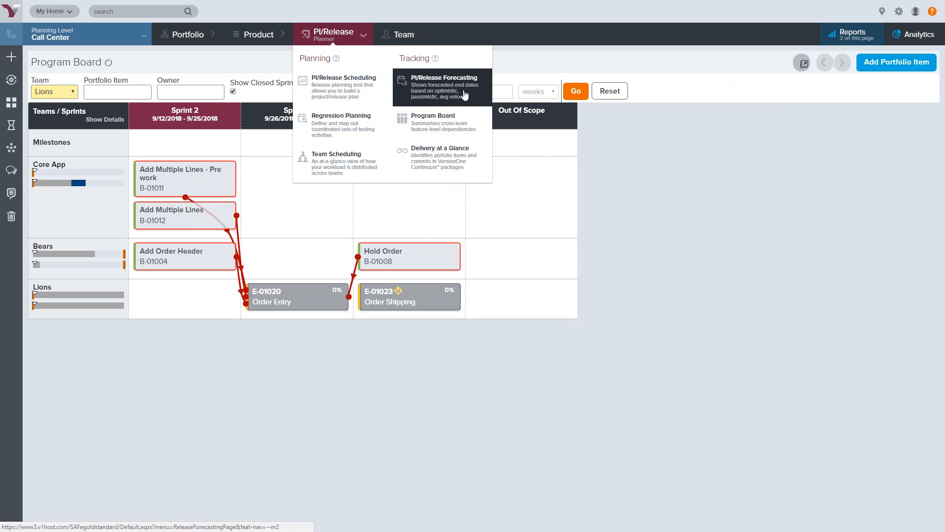
pyautogui.click(351, 89)
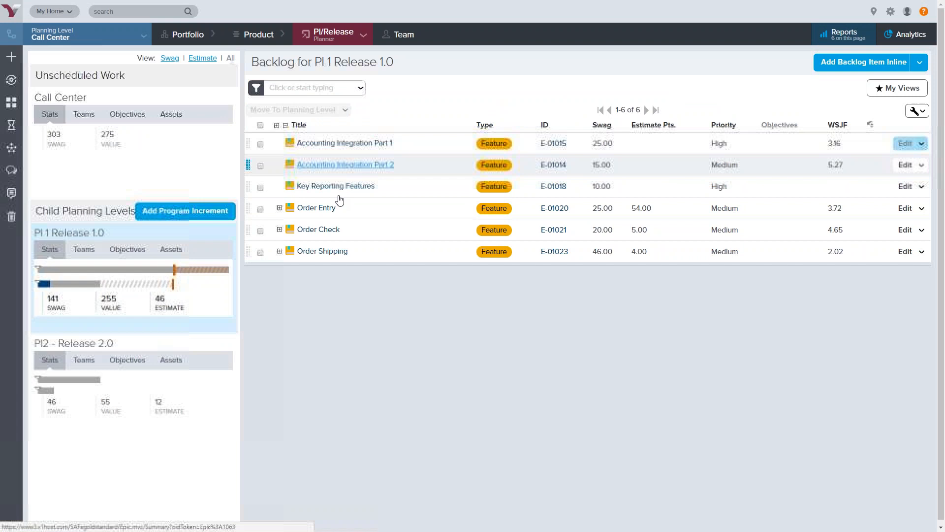
pyautogui.click(279, 208)
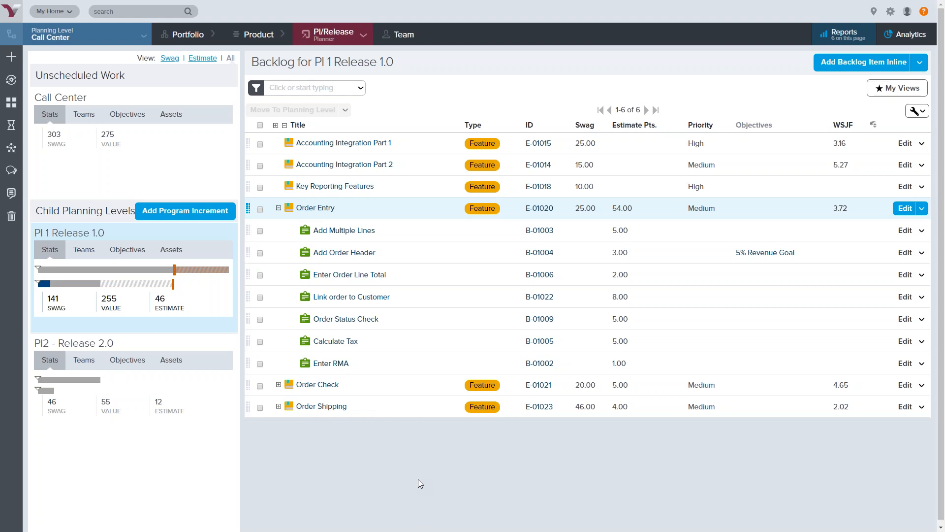
# Run the PI/Release Burndown report for the current planning level
pyautogui.click(843, 33)
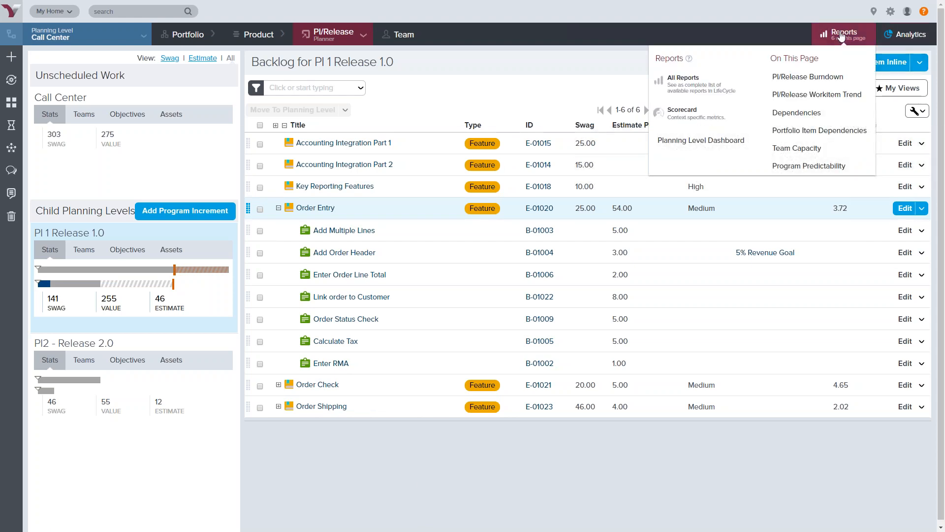
pyautogui.click(827, 79)
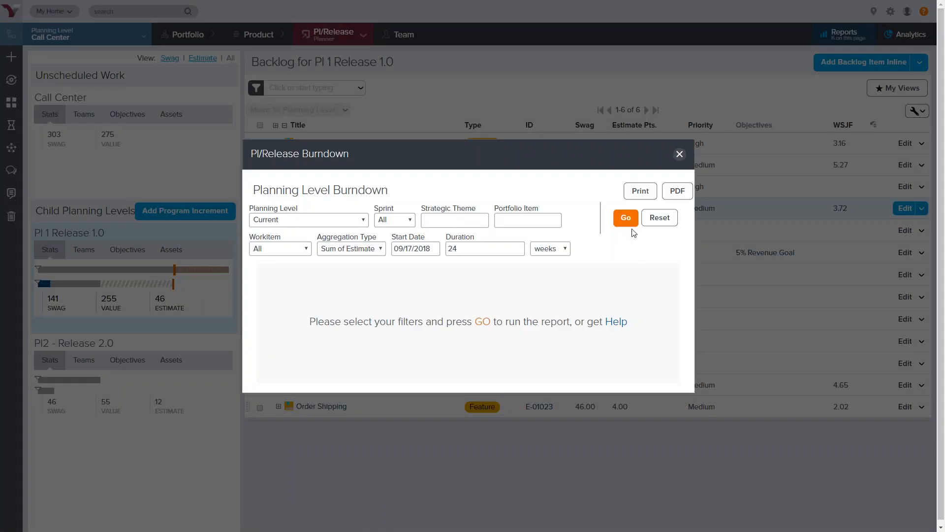
pyautogui.click(626, 217)
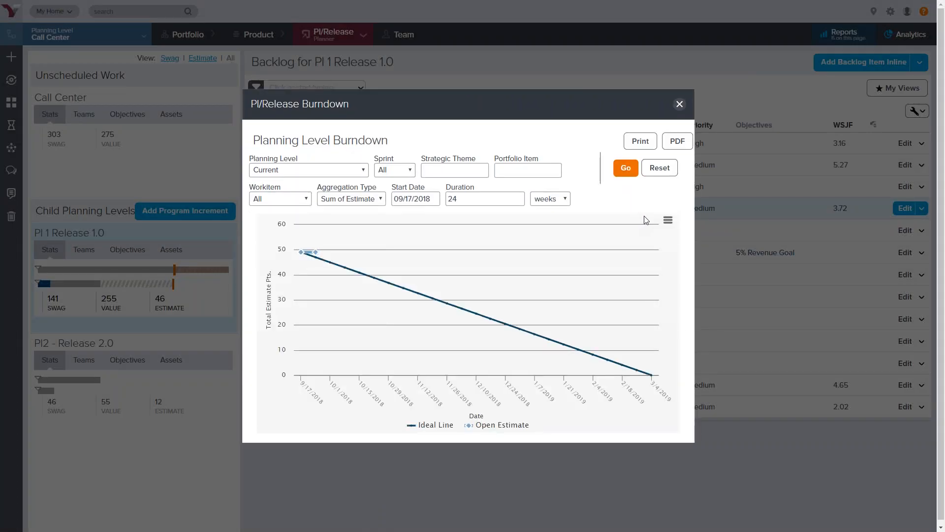
# Rerun the burndown with the planning level set to PI 1 Release 1.0, then reset the filters and close the report
pyautogui.click(347, 173)
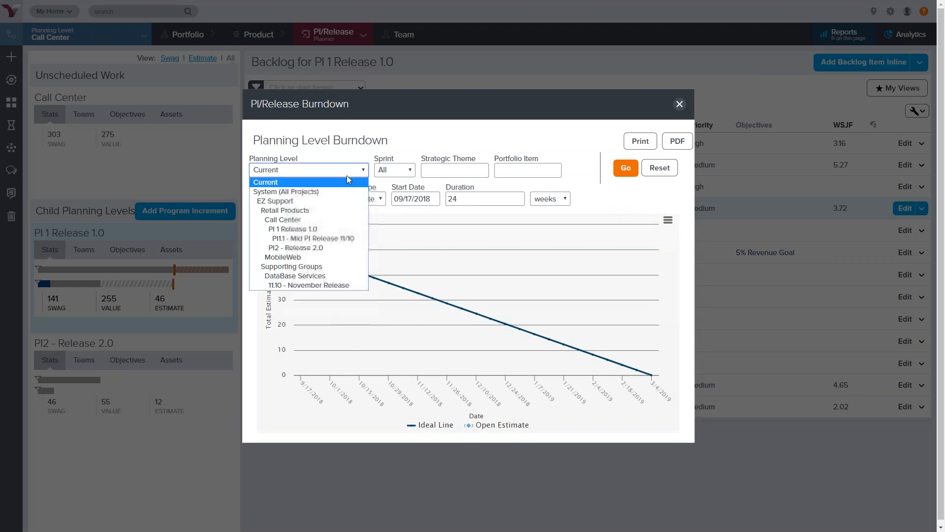
pyautogui.click(317, 228)
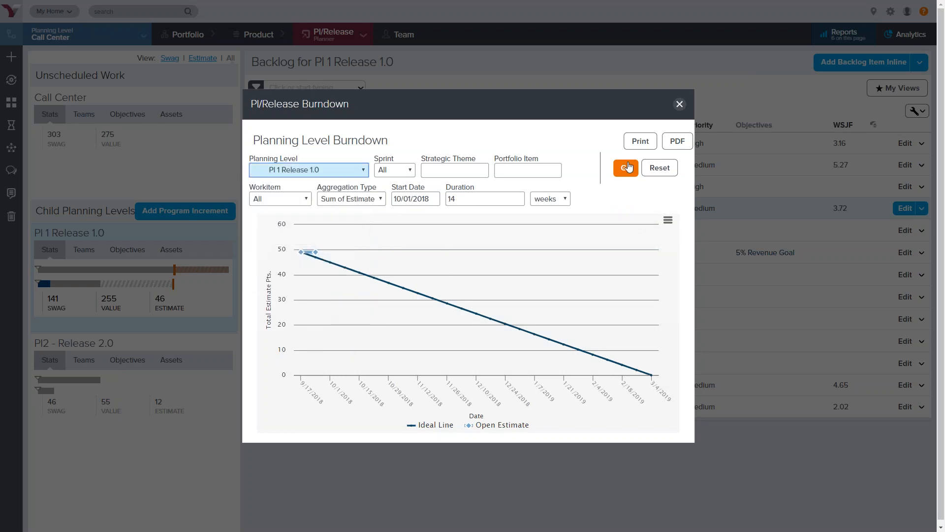
pyautogui.click(629, 168)
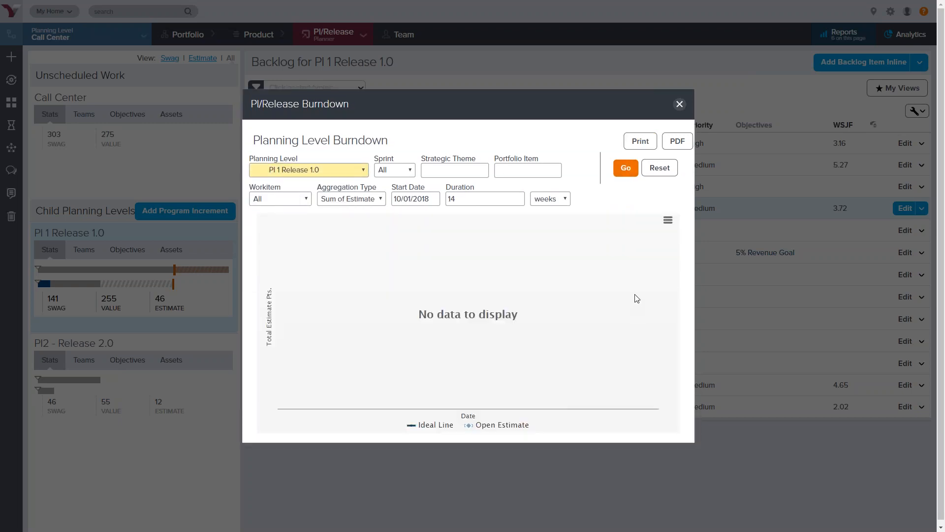
pyautogui.click(660, 168)
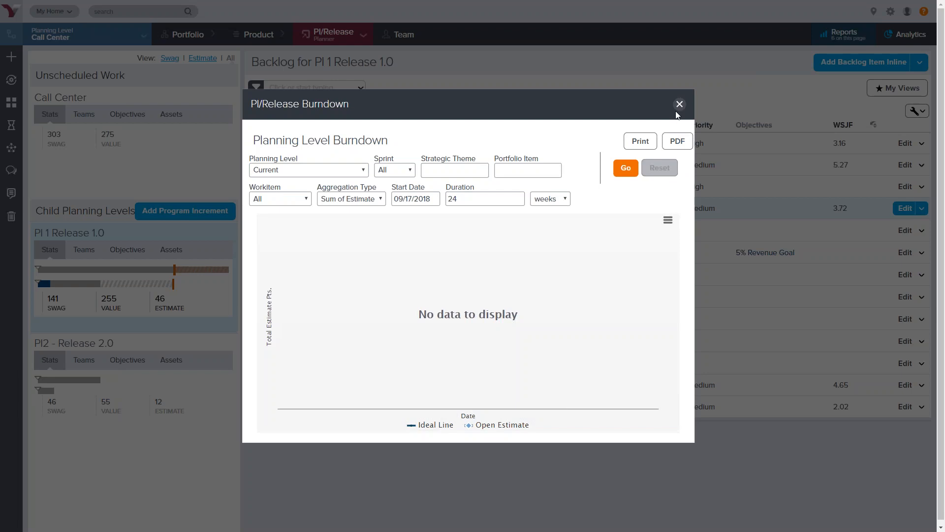
pyautogui.click(680, 104)
# Open the Portfolio Item Dependencies report and run it with the Backlog Dependencies view
pyautogui.click(845, 35)
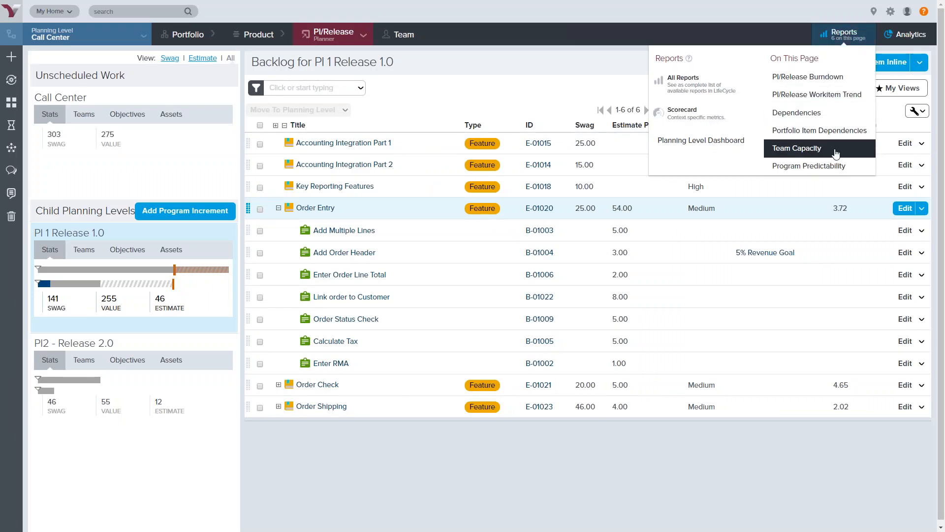
pyautogui.click(840, 132)
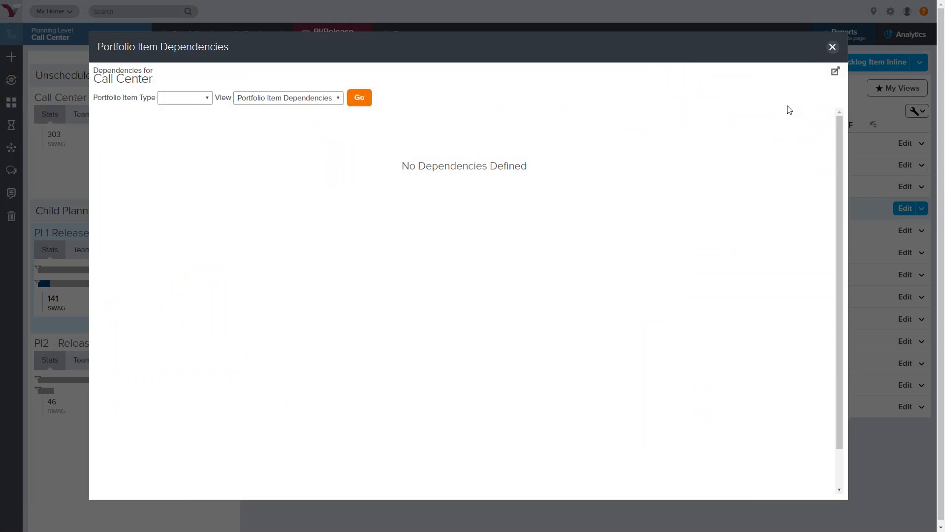
pyautogui.click(298, 101)
pyautogui.click(299, 118)
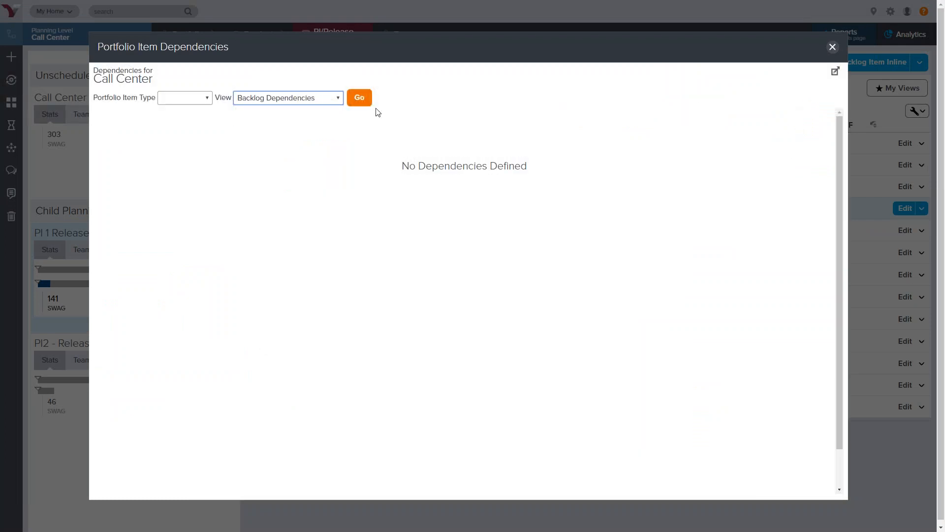
pyautogui.click(362, 101)
# Set the dependencies report's portfolio item type to Feature, run it, and close the report
pyautogui.click(191, 100)
pyautogui.click(175, 138)
pyautogui.click(364, 99)
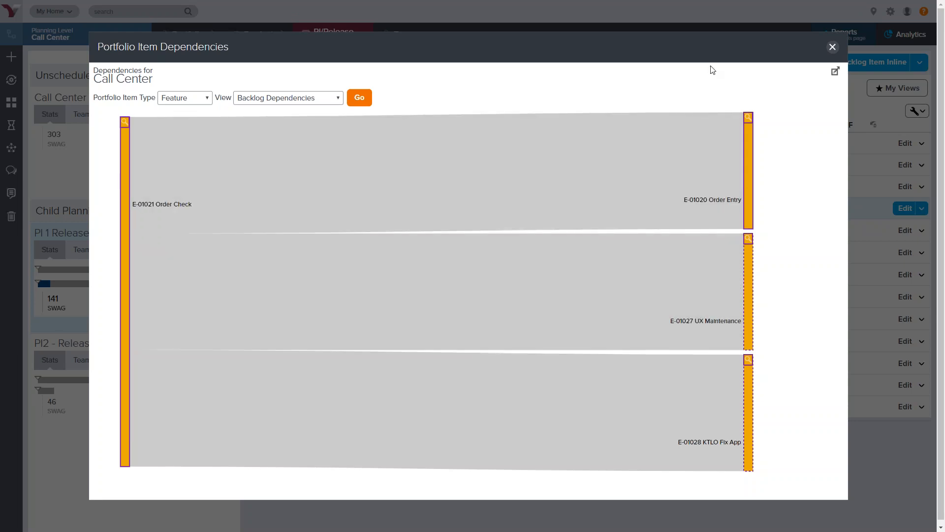
pyautogui.click(833, 46)
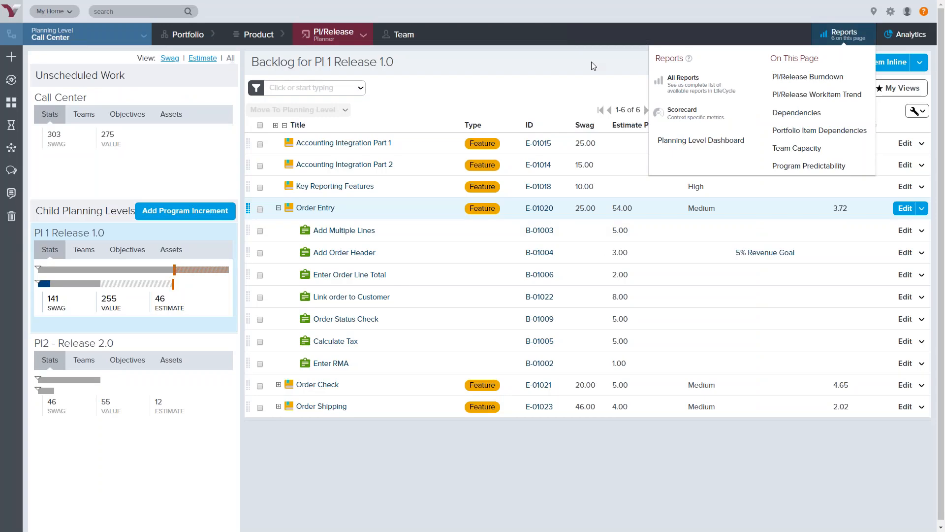
# Open the PI/Release planner menu
pyautogui.moveTo(338, 45)
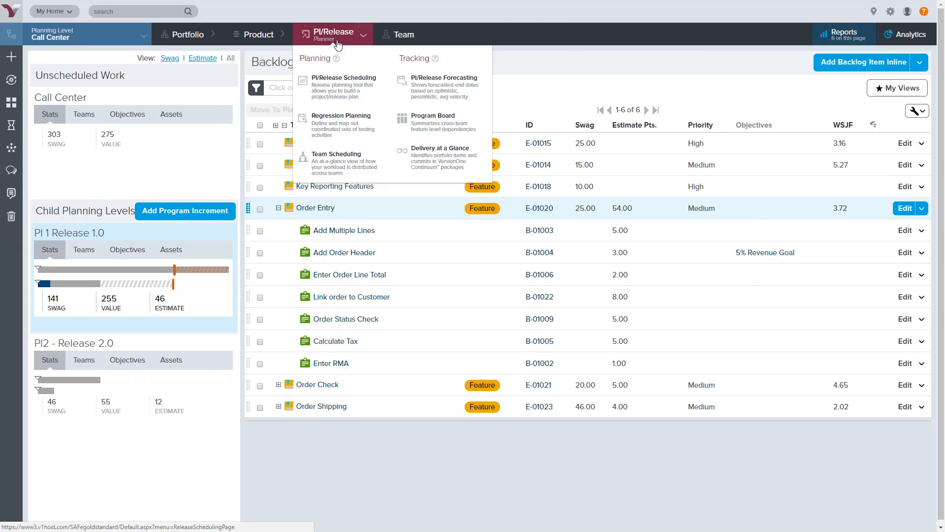